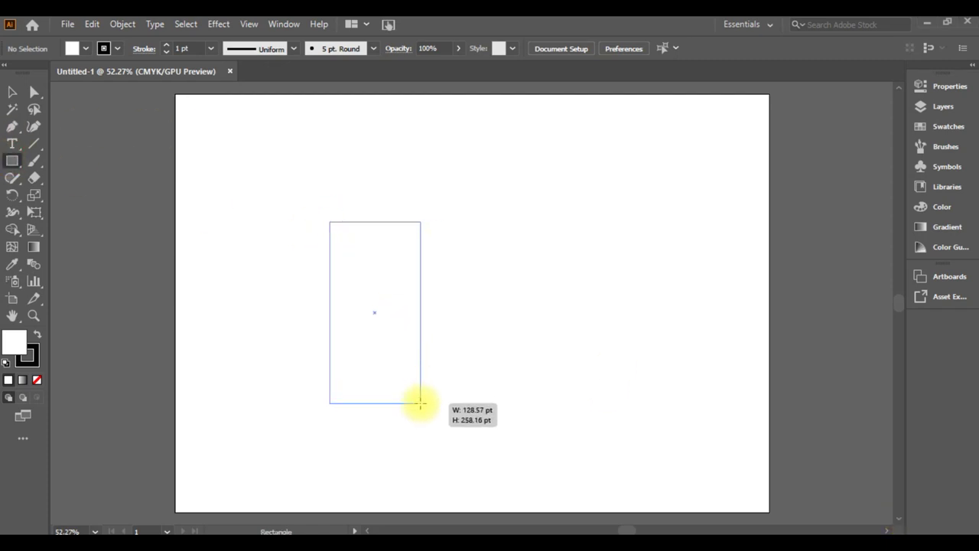
Draw a tall rectangle near the page centre and round its bottom-left corner into a large curve.
left_click_drag(435, 349, 408, 344)
left_click(33, 93)
mouse_move(302, 318)
left_mouse_down()
mouse_move(361, 360)
mouse_move(489, 245)
left_mouse_up()
Pull the bottom-right corner down to a point and raise both top corners into a level top.
left_click(409, 344)
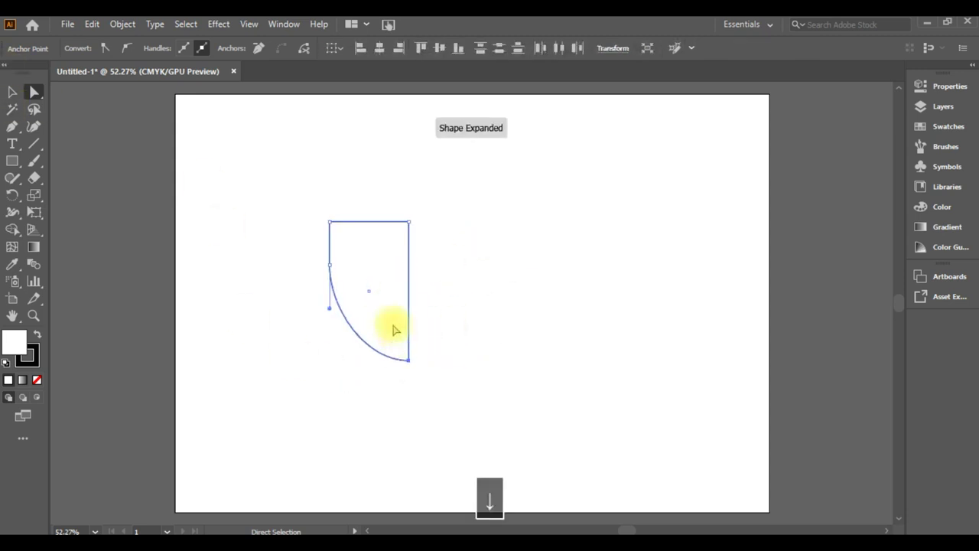
left_click_drag(408, 345, 410, 375)
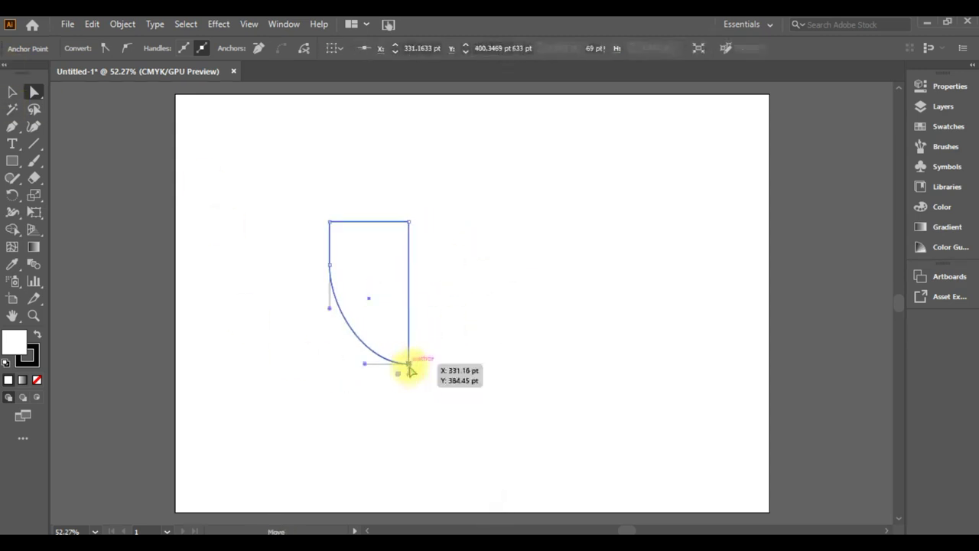
left_click_drag(409, 371, 408, 411)
left_click(415, 413)
left_click(409, 411)
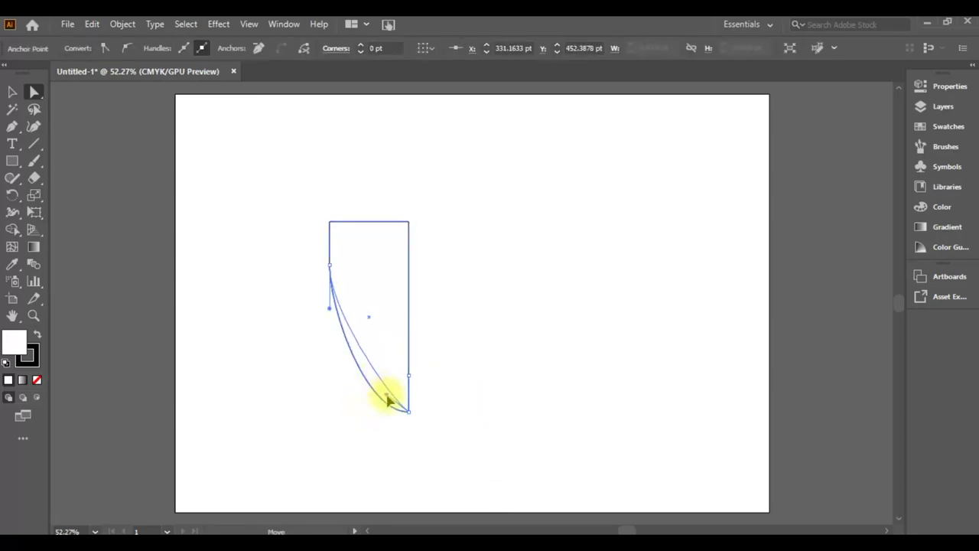
left_click(514, 323)
left_click(330, 221)
mouse_move(329, 221)
left_mouse_down()
mouse_move(329, 174)
mouse_move(329, 208)
left_mouse_up()
left_click_drag(411, 225, 408, 209)
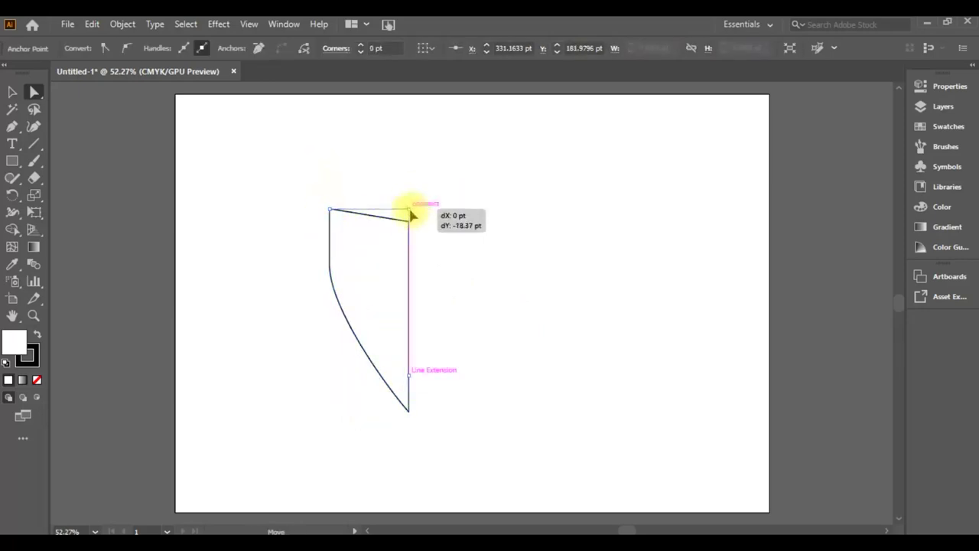
Copy and paste a duplicate of the half-shield path.
left_click(383, 262)
key("ctrl+c")
key("ctrl+v")
right_click(468, 222)
Reflect the duplicate across the vertical axis and place it beside the original.
left_click(745, 376)
left_click(503, 376)
mouse_move(477, 266)
left_mouse_down()
mouse_move(471, 284)
mouse_move(455, 273)
left_mouse_up()
Group both halves, rotate the shield 180° to point up, and move it up-right.
left_click_drag(272, 176, 560, 446)
right_click(345, 241)
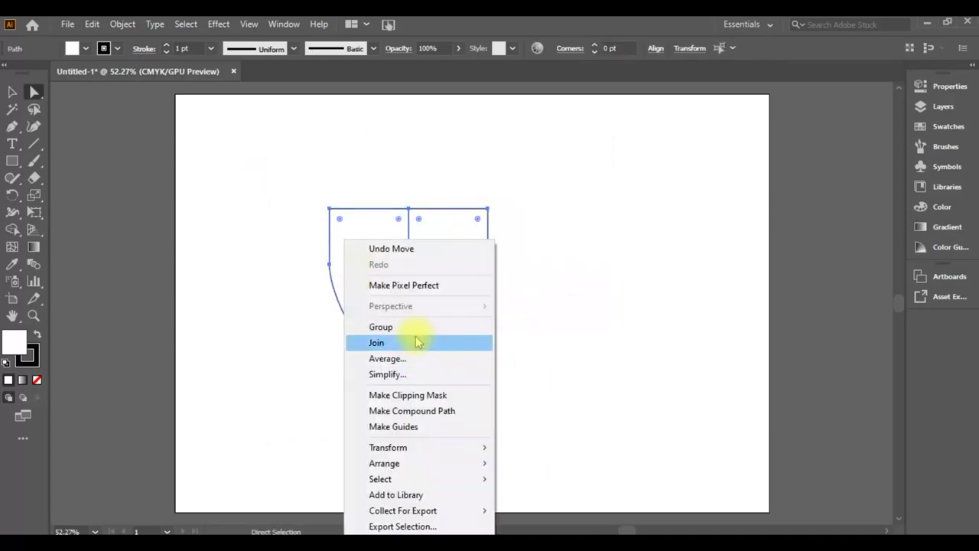
left_click(411, 327)
left_click(12, 91)
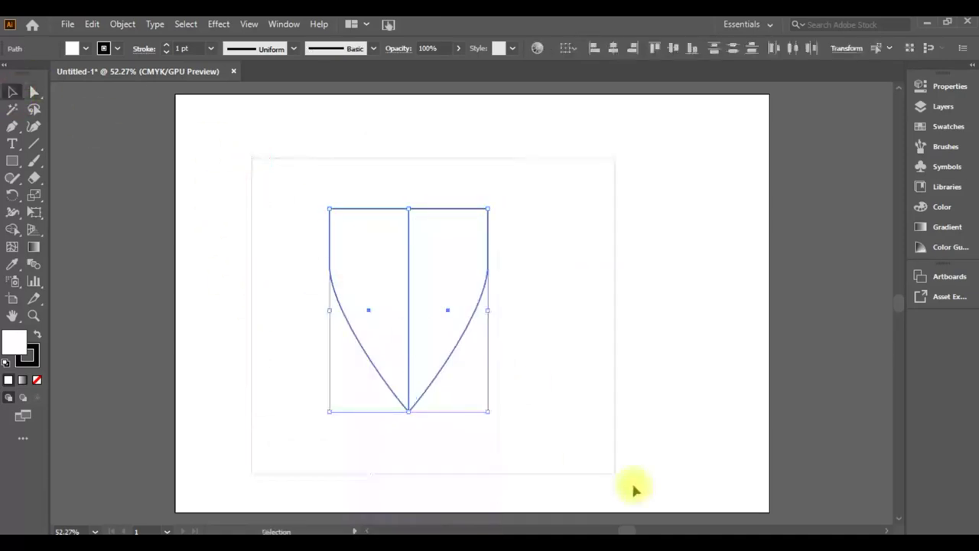
left_click_drag(494, 201, 269, 476)
left_click_drag(437, 404, 500, 313)
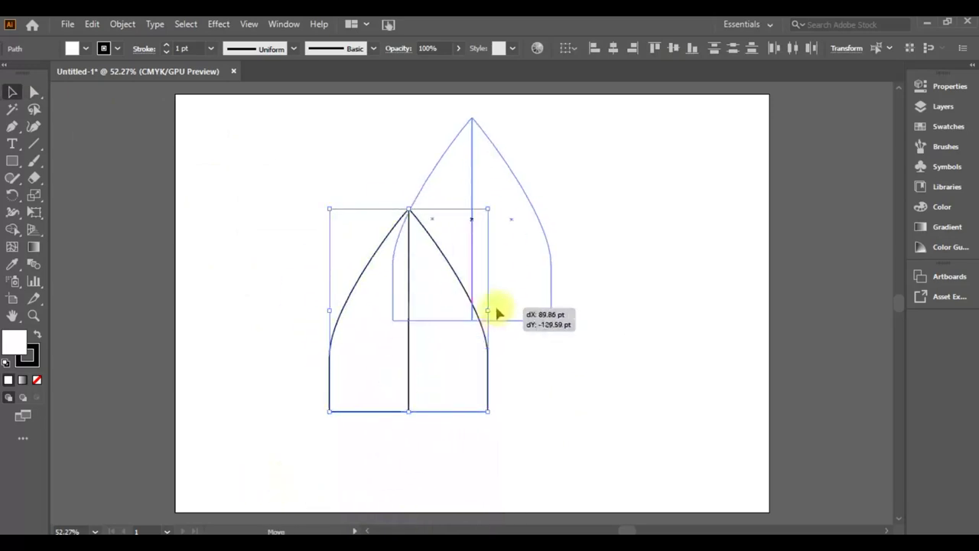
Stretch the shield's bottom anchors down to lengthen it and taper the right bottom corner.
left_click(34, 93)
left_click_drag(379, 302, 566, 336)
left_click_drag(483, 321, 483, 495)
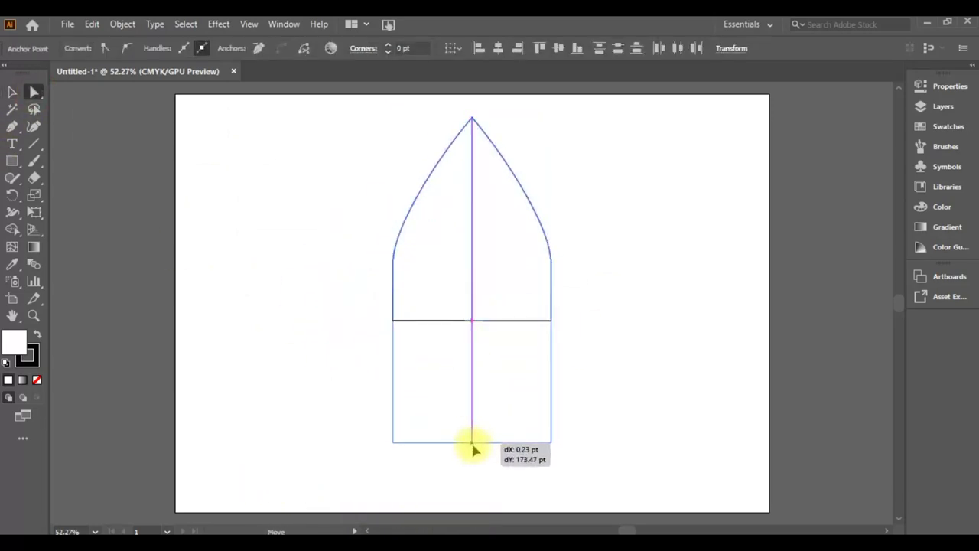
left_click(564, 490)
left_click_drag(551, 494, 534, 494)
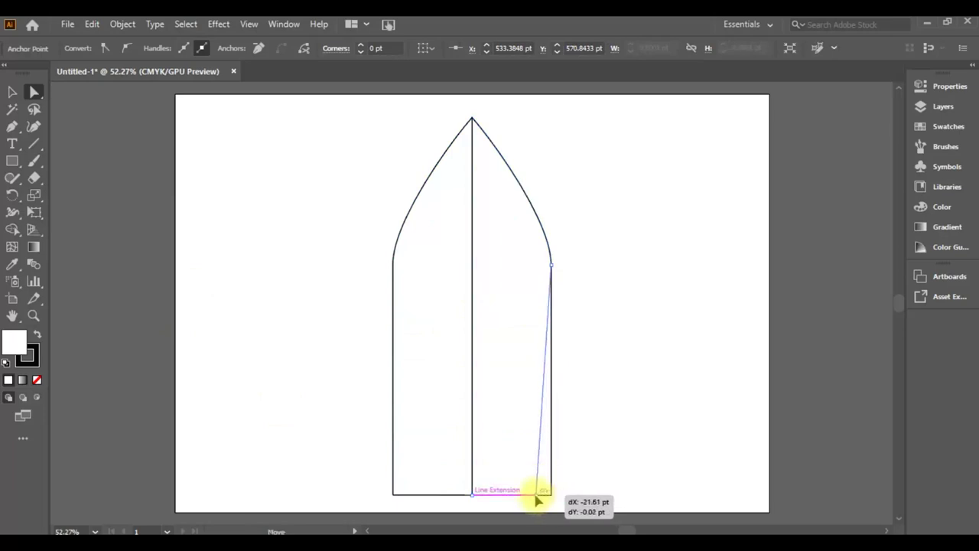
Delete the left half, narrow the right half's base, reposition it, and scale it down slightly.
left_click(448, 442)
key("Delete")
left_click(534, 494)
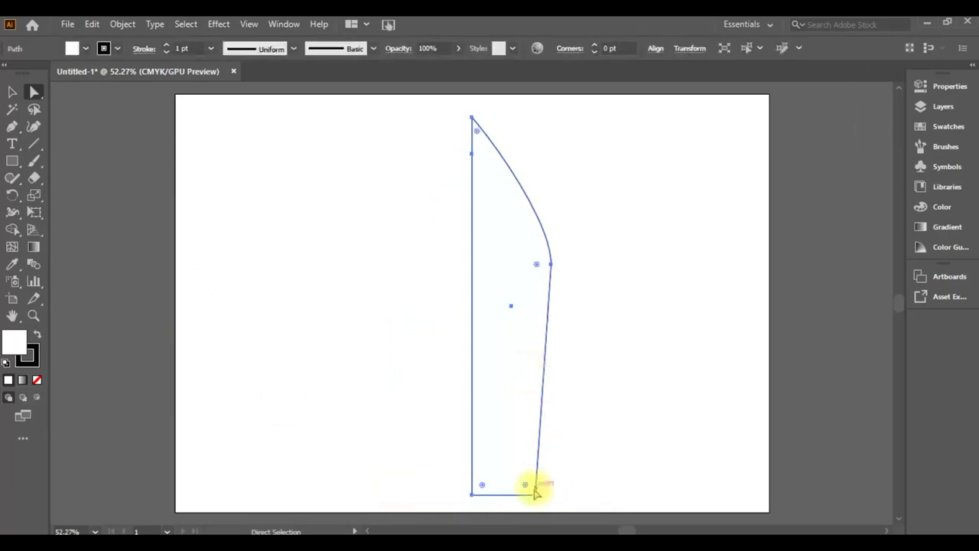
left_click_drag(534, 498, 475, 483)
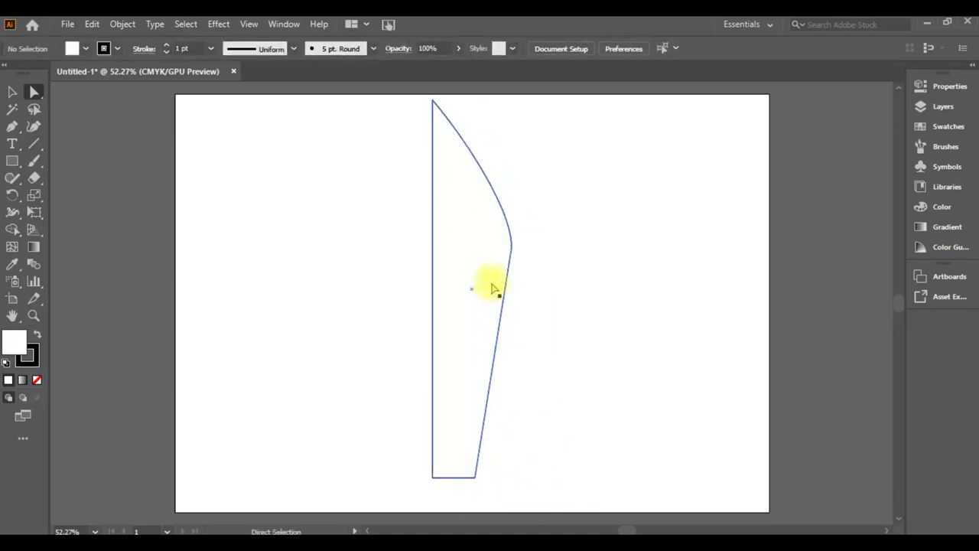
left_click_drag(490, 284, 490, 327)
left_click_drag(389, 135, 479, 175)
key("Up")
left_click_drag(498, 339, 495, 298)
left_click(13, 90)
left_click_drag(516, 487, 495, 382)
Draw a small rectangle to the right of the half-rocket body.
left_click(12, 160)
left_click_drag(580, 352, 603, 381)
key("a")
left_click(604, 365)
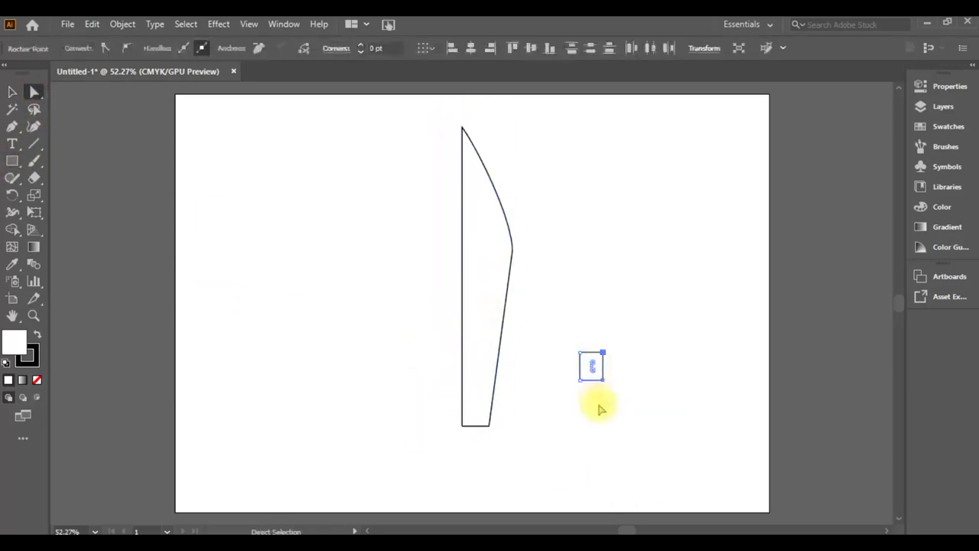
Skew the small rectangle into a fin and place it at the body's bottom right.
key("Down")
key("Down")
key("Down")
left_click_drag(603, 388, 604, 422)
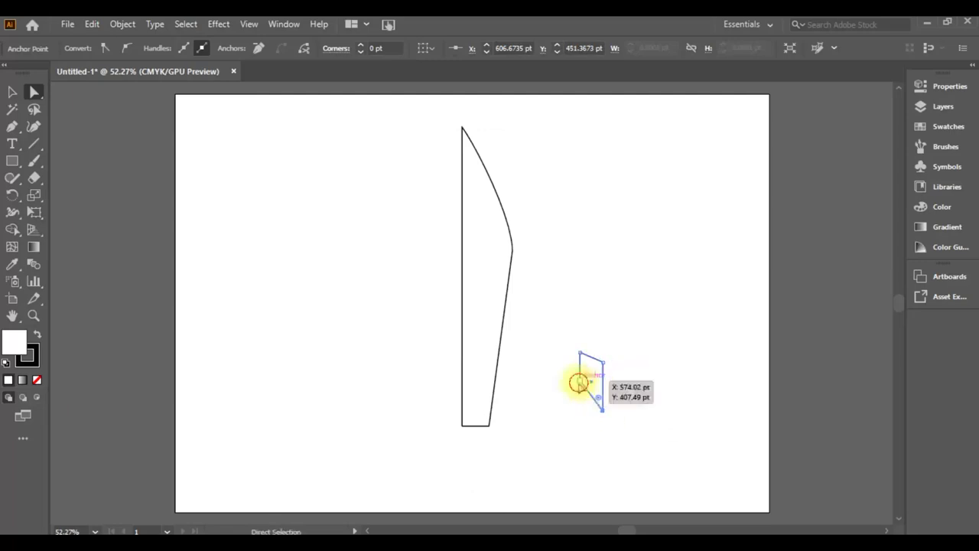
left_click(595, 399)
left_click(589, 390)
left_click(596, 373)
mouse_move(597, 373)
left_mouse_down()
mouse_move(517, 426)
mouse_move(521, 414)
left_mouse_up()
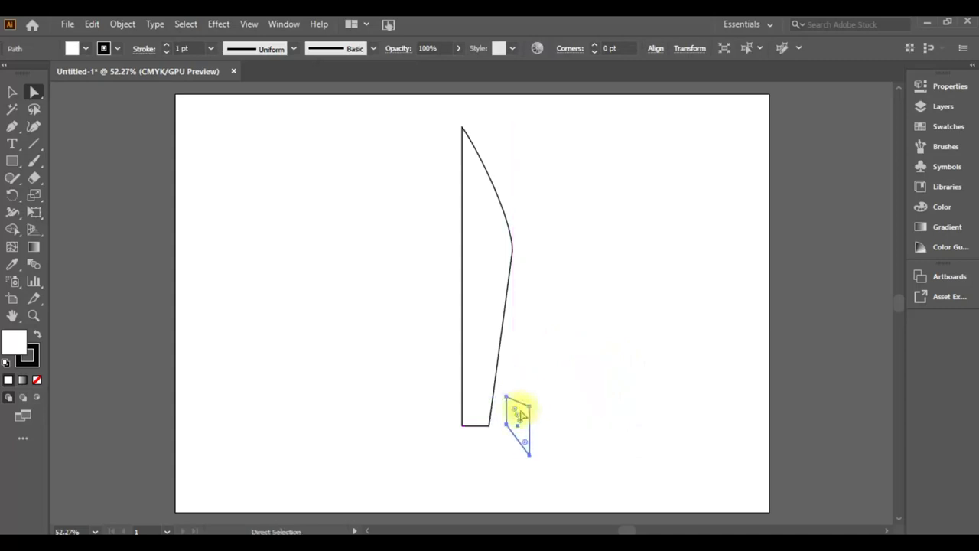
key("v")
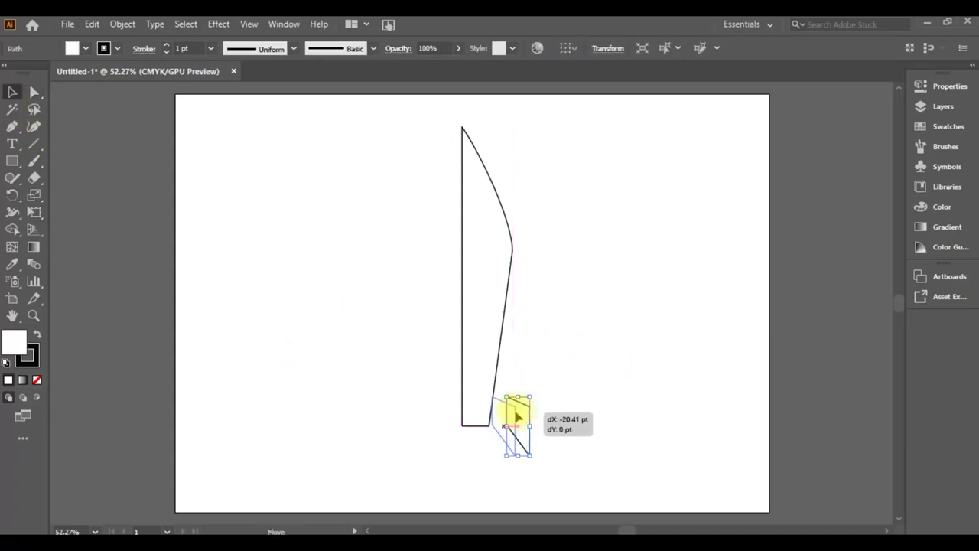
left_click_drag(511, 417, 510, 417)
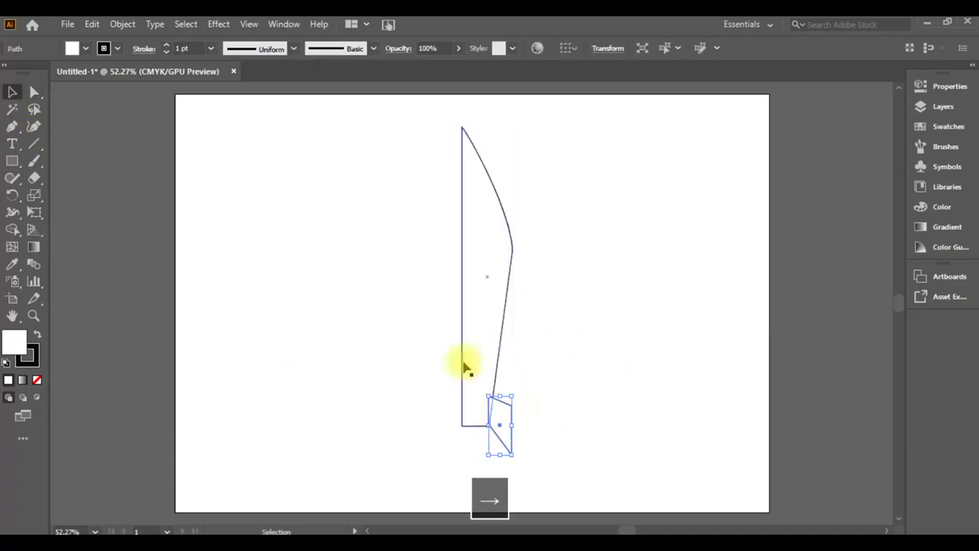
Bring the body shape in front of the fin and nudge the fin slightly up.
right_click(485, 381)
left_click(666, 273)
left_click(666, 273)
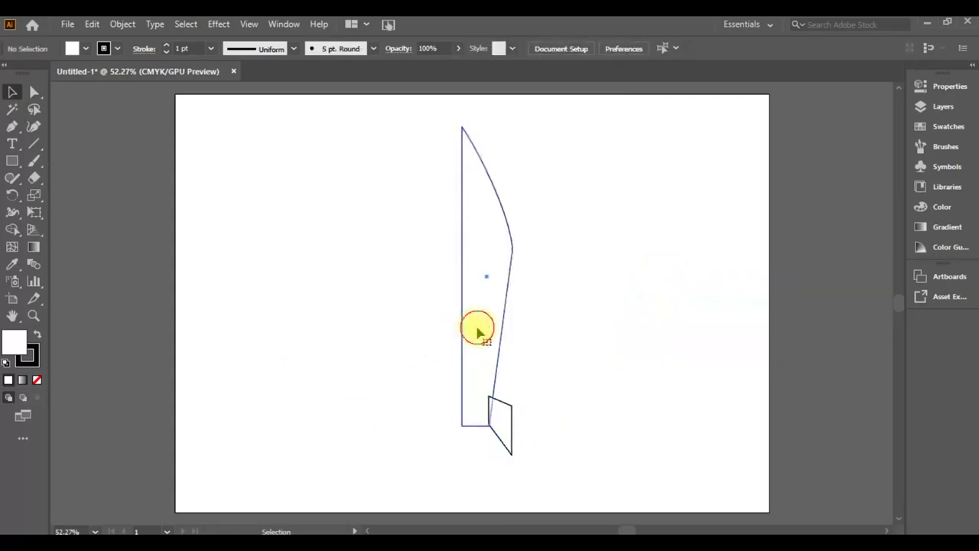
right_click(478, 221)
left_click(694, 462)
left_click(581, 425)
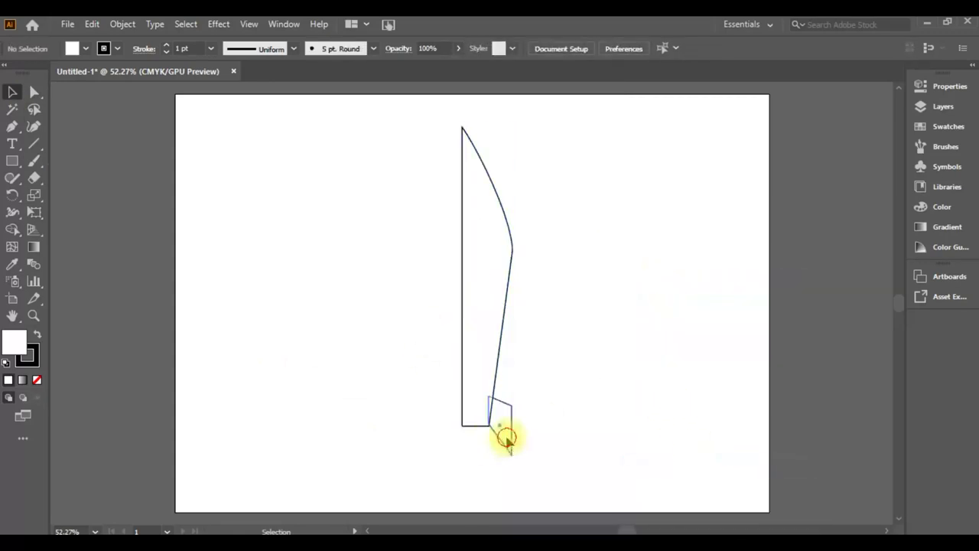
left_click(505, 437)
key("Up")
key("Up")
key("Up")
left_click(616, 377)
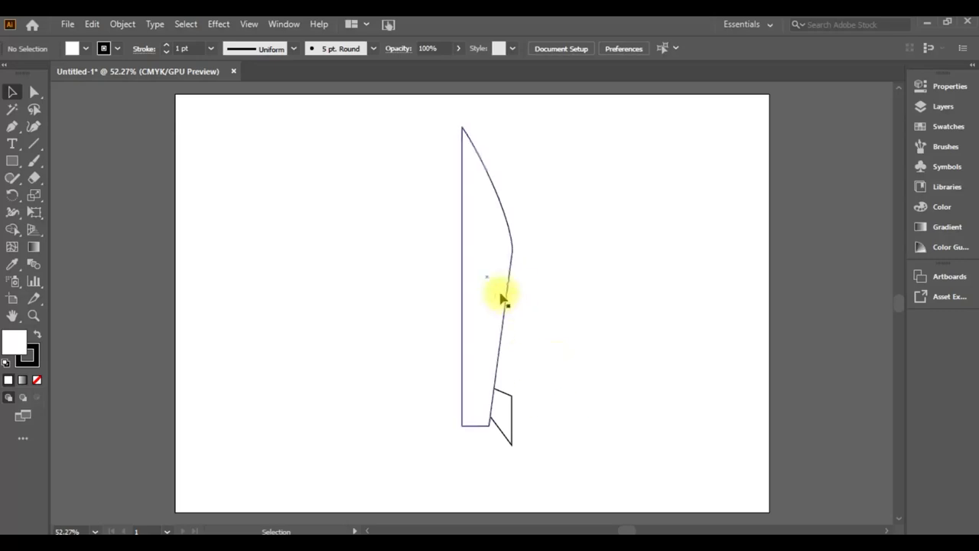
Remove a stray pasted copy, then copy and paste the body and fin together.
key("ctrl+v")
left_click_drag(495, 290, 474, 244)
key("ctrl+z")
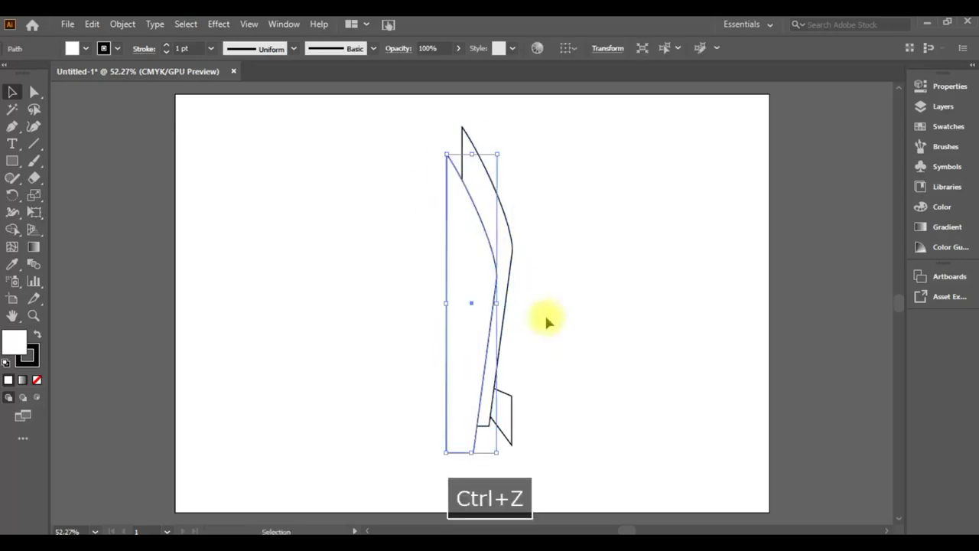
key("Delete")
key("ctrl+a")
key("ctrl+c")
key("ctrl+v")
Reflect the pasted body-and-fin copy and align it as the rocket's other half.
left_click(122, 24)
left_click(141, 197)
left_click(539, 299)
key("ctrl+z")
right_click(472, 276)
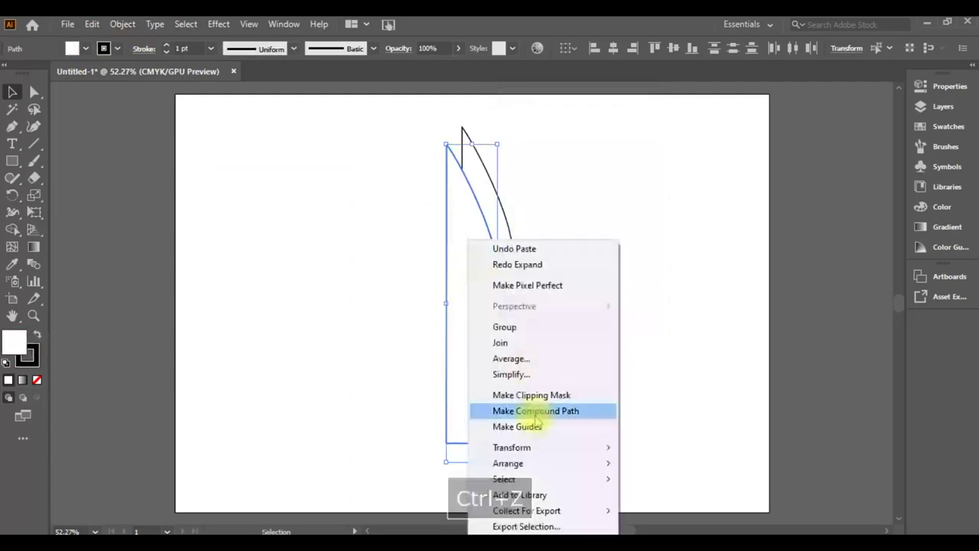
mouse_move(512, 447)
left_click(656, 376)
left_click_drag(454, 334, 440, 331)
left_click(606, 286)
scroll(411, 181, "down", 1)
scroll(410, 181, "up", 2)
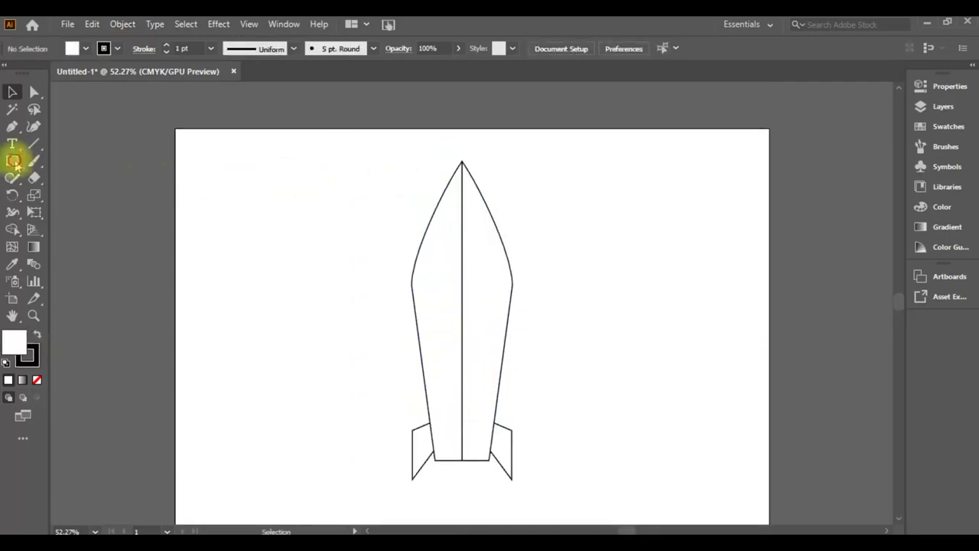
Draw a band across the rocket below the nose and a circular window centred on it.
left_click(14, 162)
left_click_drag(410, 250, 513, 271)
left_click_drag(172, 197, 235, 254)
key("ctrl+z")
left_click_drag(12, 161, 76, 191)
mouse_move(175, 227)
left_mouse_down()
mouse_move(219, 270)
mouse_move(461, 261)
left_mouse_up()
left_click(14, 92)
left_click_drag(616, 240, 83, 153)
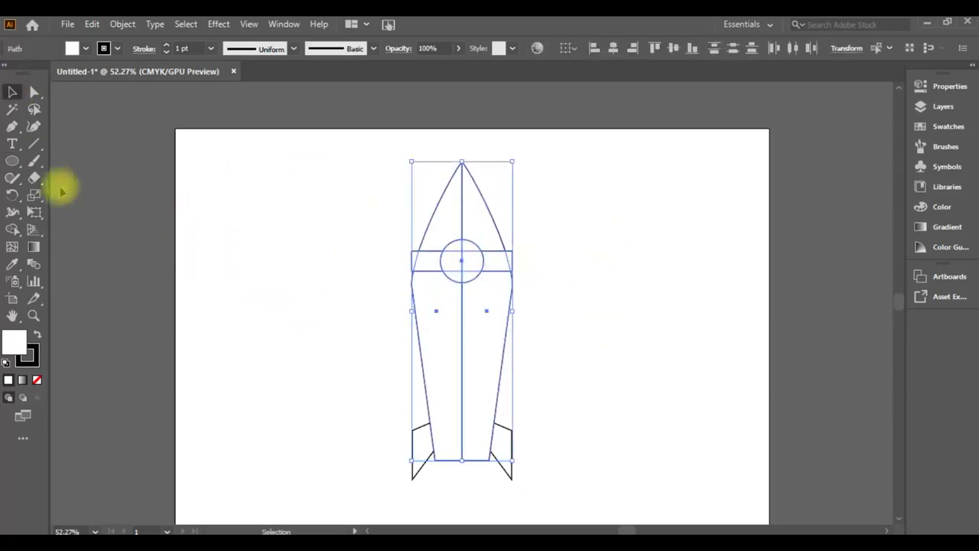
Use the Shape Builder to split the band and rocket into separate pieces.
key("shift+m")
left_click(414, 260)
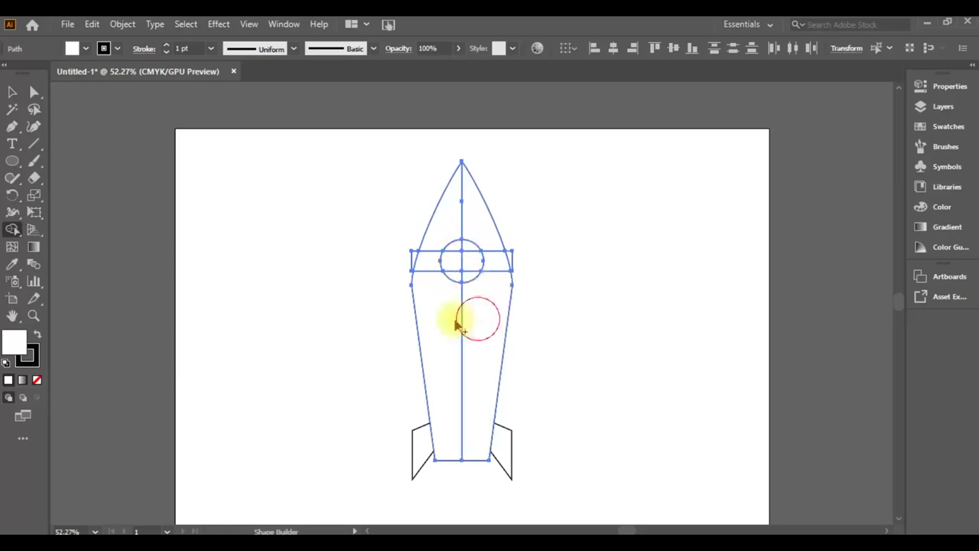
key("v")
left_click(210, 214)
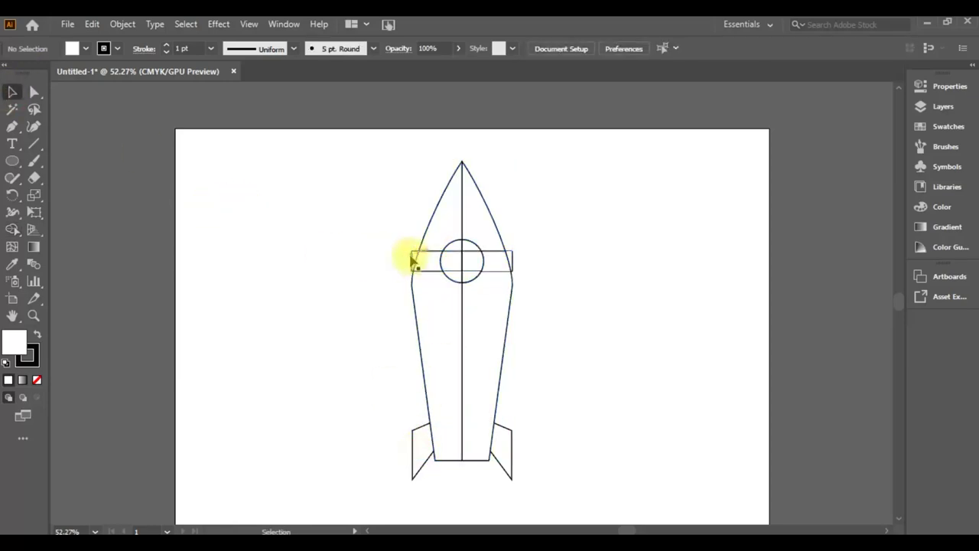
Delete the band pieces outside the rocket and fill the nose cone red.
left_click(413, 260)
key("Delete")
left_click(516, 266)
key("Delete")
left_click(444, 207)
left_click(85, 48)
left_click(47, 72)
left_click(341, 367)
Fill the rocket body light grey and remove the outline from the body and nose.
left_click(471, 368)
left_click(85, 49)
left_click(87, 115)
left_click(448, 259, "shift")
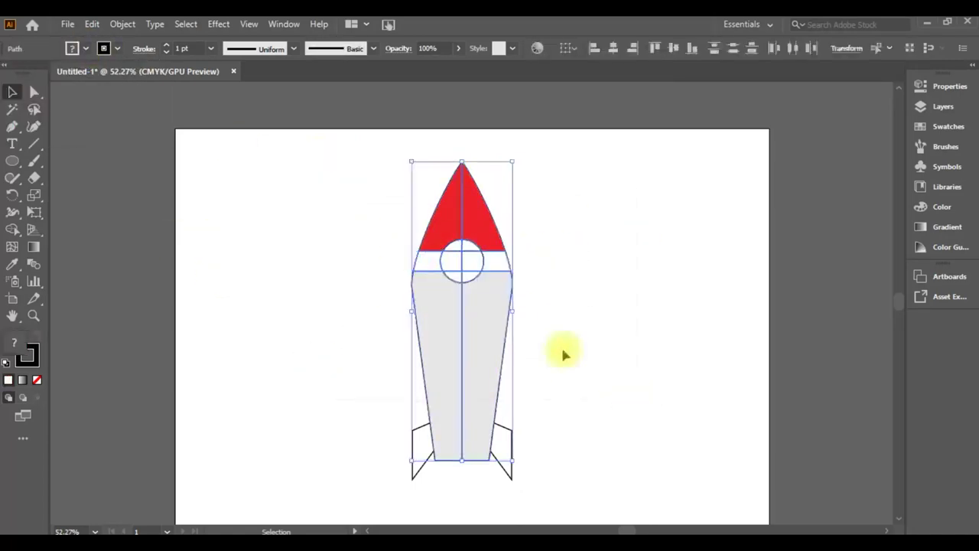
left_click(85, 48)
left_click(47, 72)
left_click(532, 241)
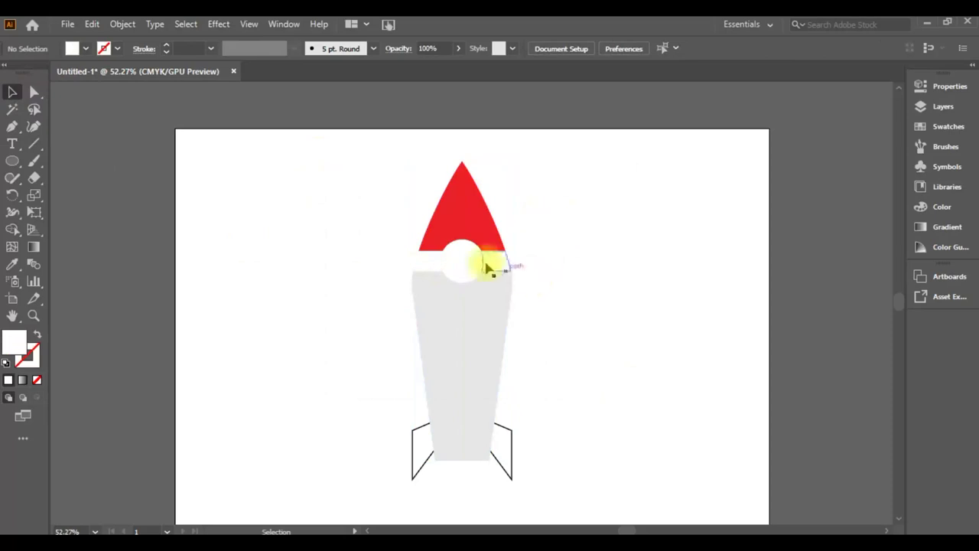
Fill the band across the porthole with white.
left_click(417, 264)
left_click(85, 48)
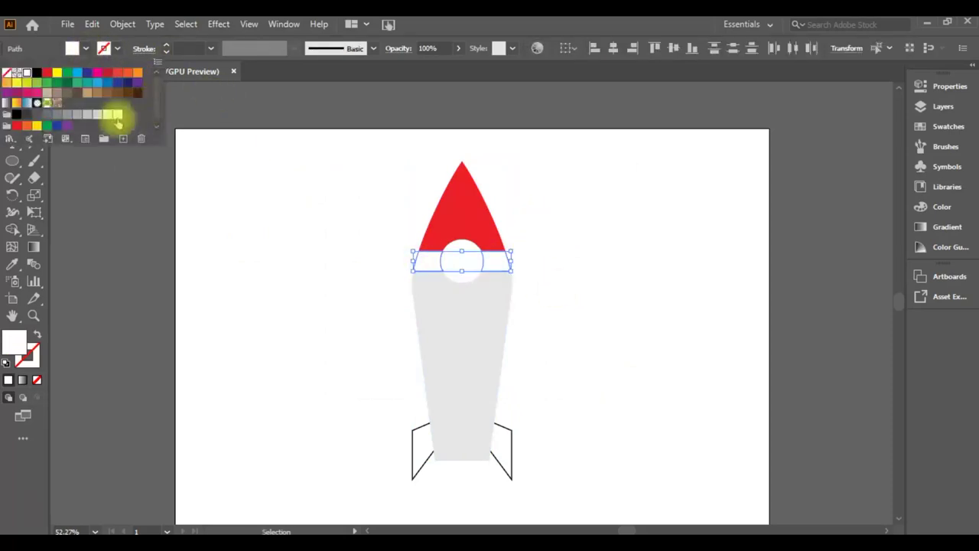
left_click(196, 227)
left_click(606, 239)
Fill both fins red, then select the right half of the rocket body.
left_click(440, 469)
left_click(503, 458, "shift")
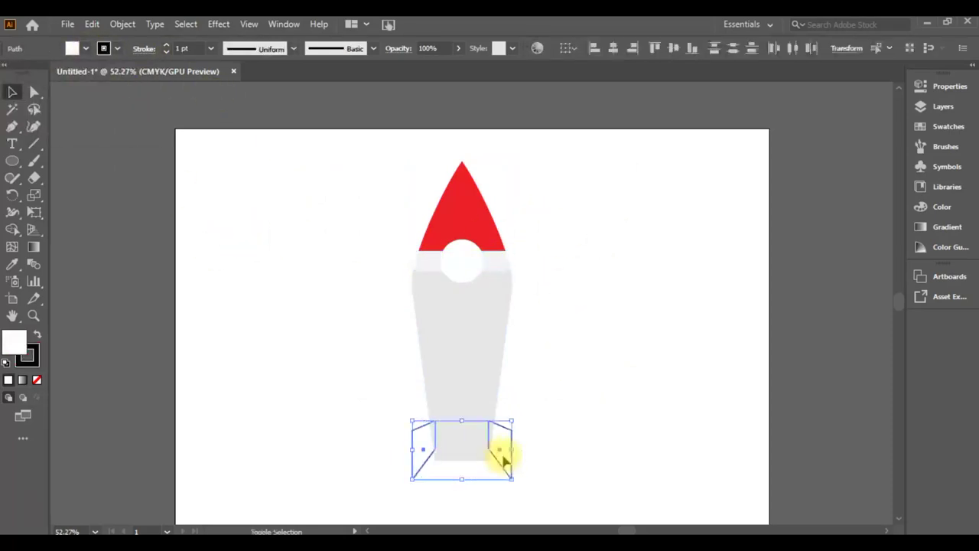
left_click(87, 48)
left_click(35, 72)
left_click(229, 221)
left_click_drag(355, 416, 575, 482)
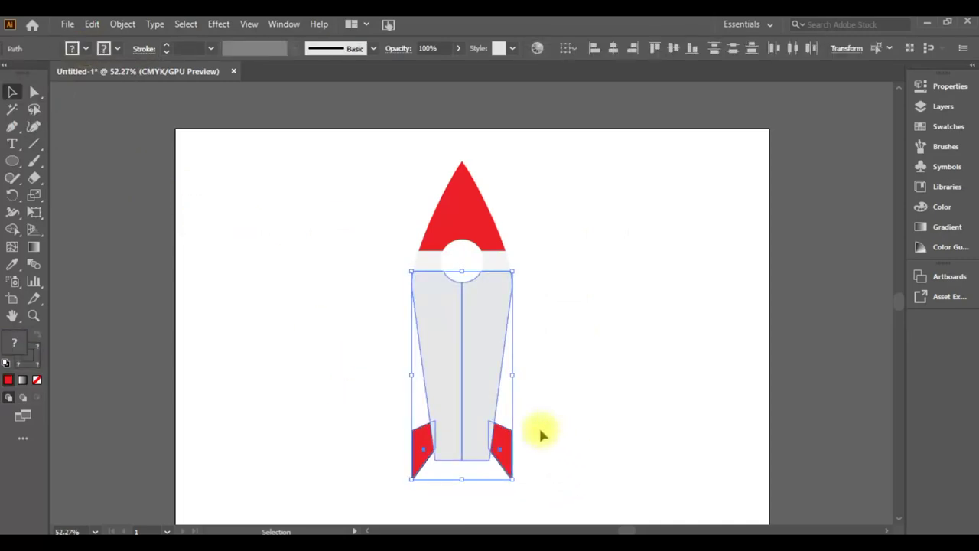
left_click(646, 348)
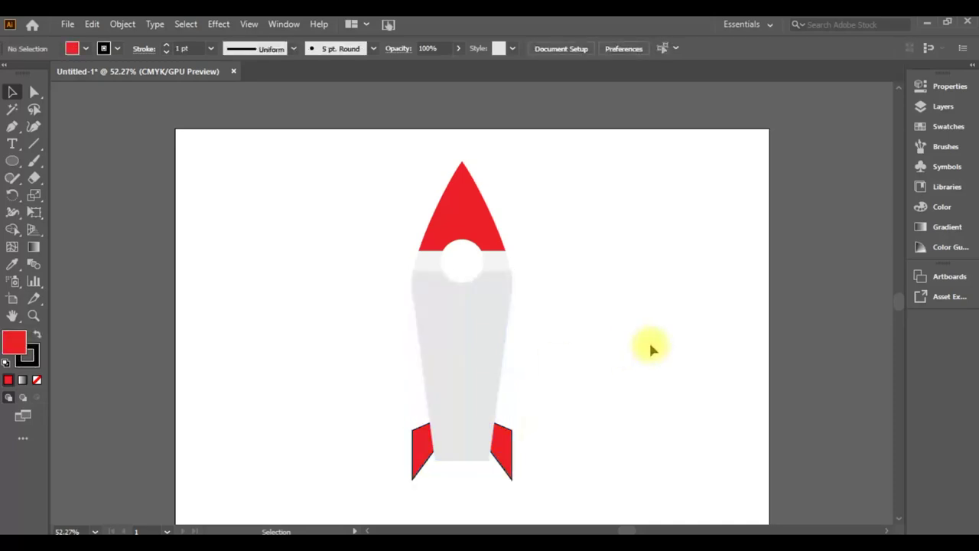
left_click(474, 337)
Give each rocket body half a gradient fill, lightening it and removing an extra stop.
left_click(22, 380)
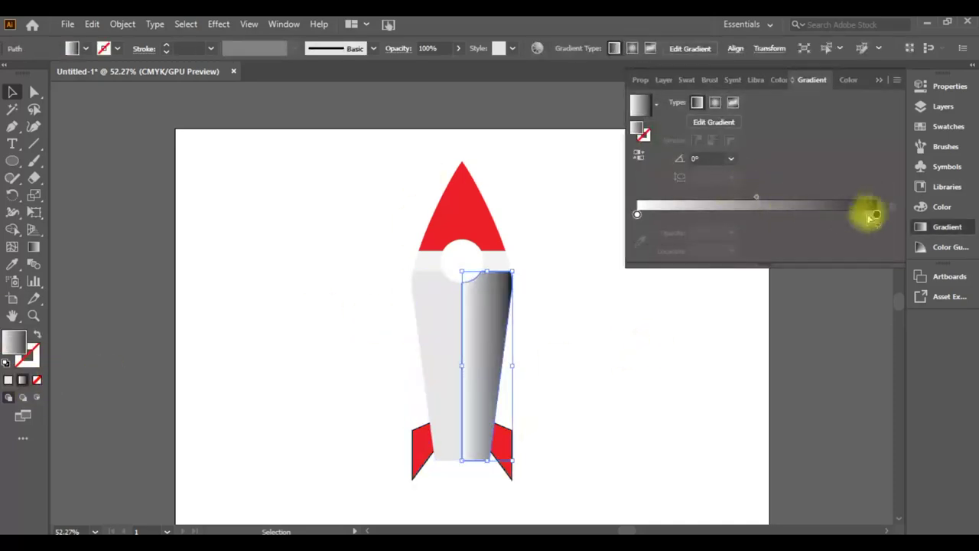
left_click(794, 216)
left_click_drag(794, 217, 877, 212)
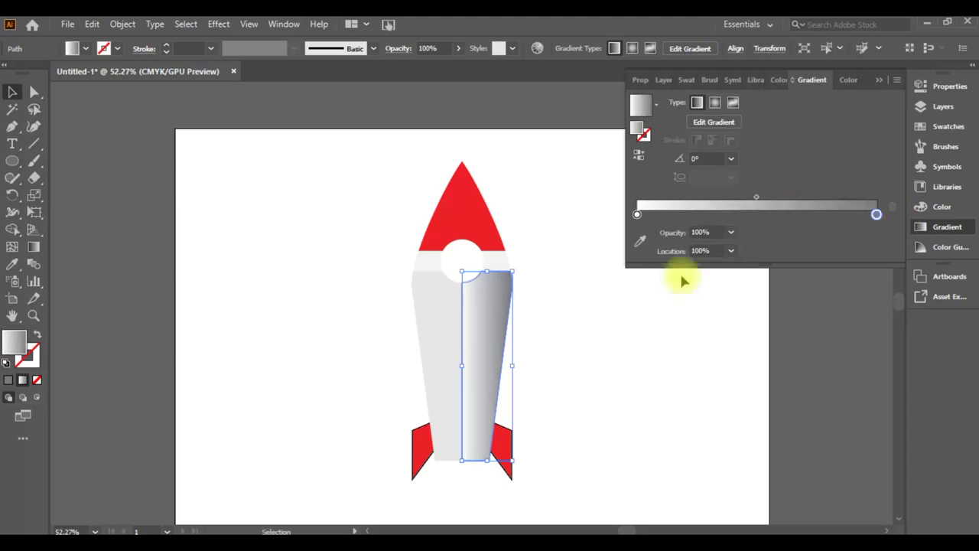
left_click(436, 344)
left_click(19, 379)
mouse_move(641, 214)
left_mouse_down()
mouse_move(875, 215)
mouse_move(636, 214)
left_mouse_up()
left_click_drag(847, 218, 716, 295)
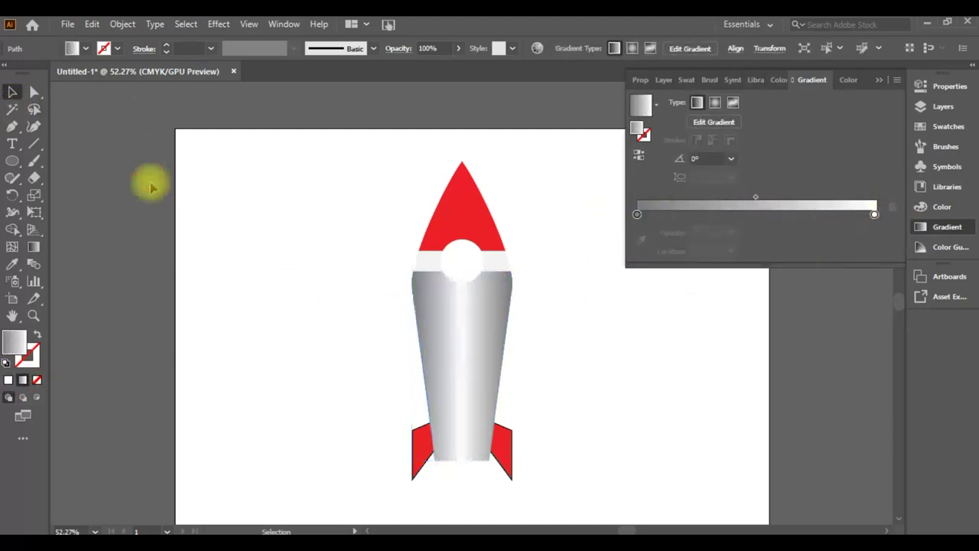
Reposition the gradient stops on both halves, setting the left stop to 0%.
left_click(152, 187)
left_click_drag(874, 196, 814, 197)
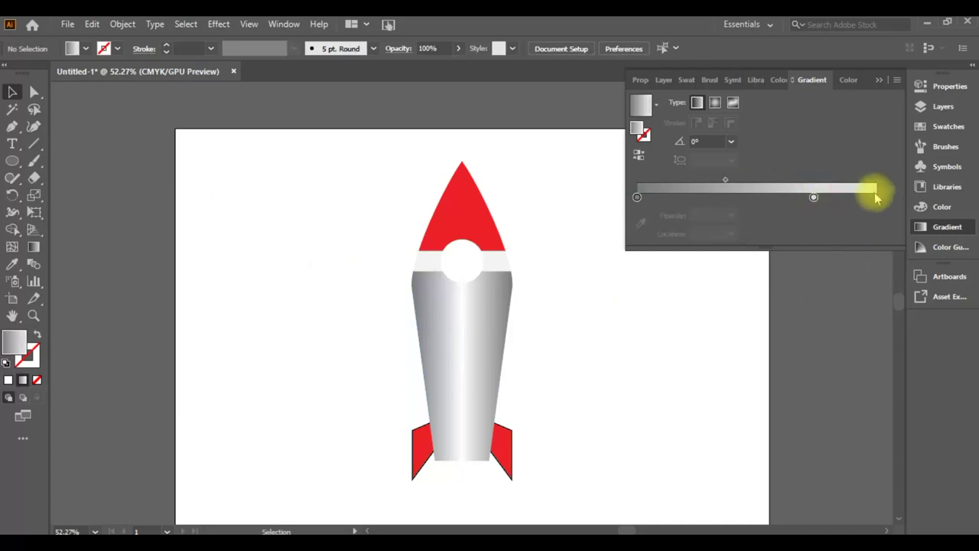
left_click(449, 328)
mouse_move(647, 211)
left_mouse_down()
mouse_move(668, 213)
mouse_move(560, 225)
left_mouse_up()
left_click(417, 340)
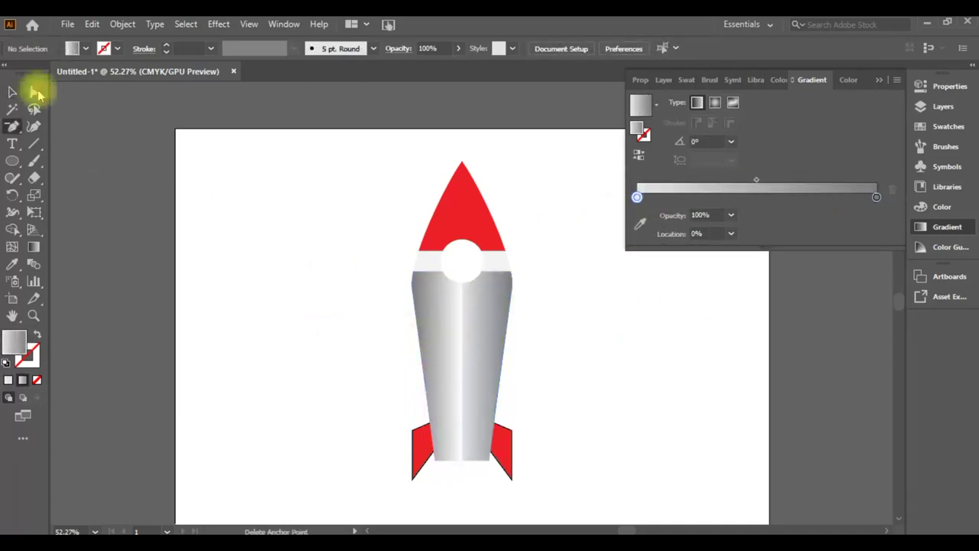
Angle the right half's gradient across the body with the Gradient tool.
key("v")
left_click(440, 329)
left_click(233, 258)
left_click(490, 345)
left_click(33, 246)
left_click_drag(495, 293, 453, 455)
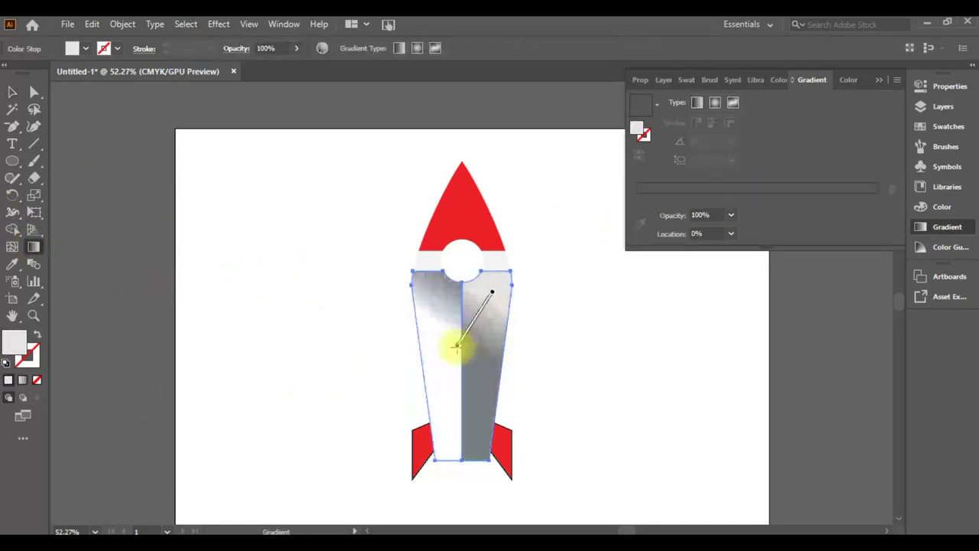
key("v")
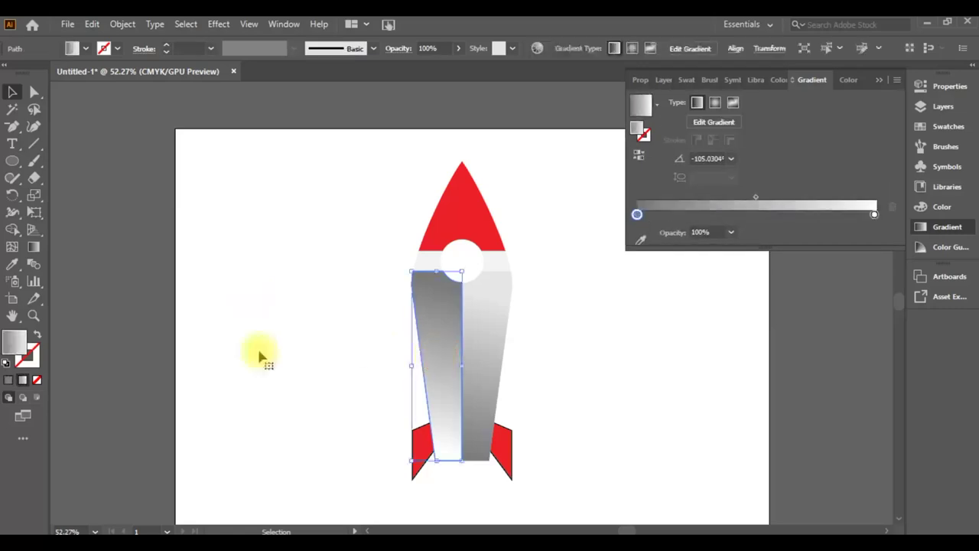
Give both body halves the same gradient and drag it from top to bottom.
left_click(474, 340)
left_click(451, 332, "shift")
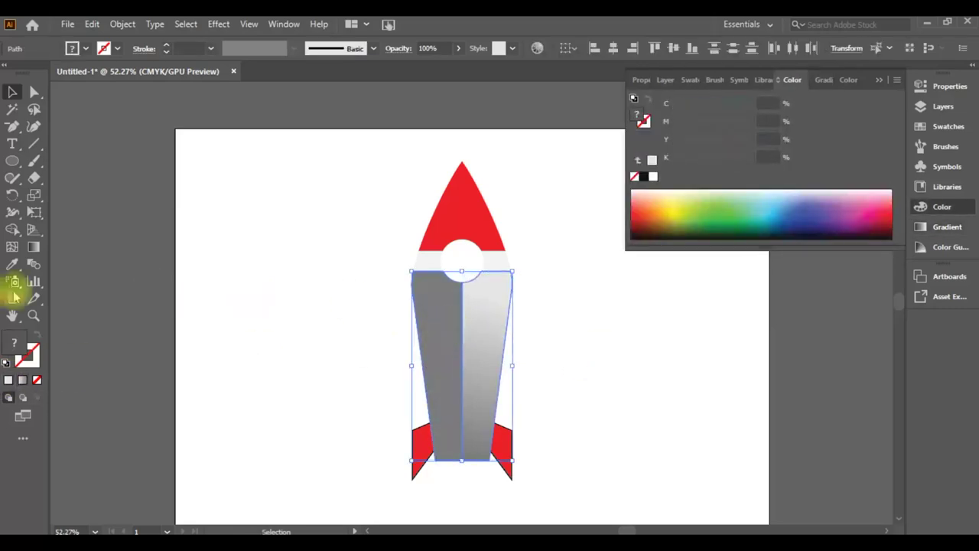
left_click(22, 379)
left_click(197, 275)
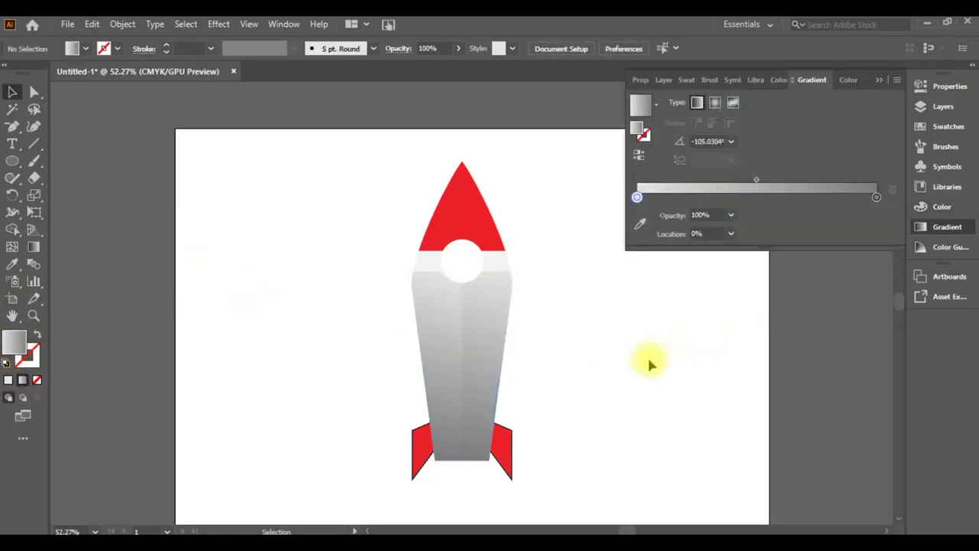
left_click_drag(391, 337, 551, 350)
left_click(34, 246)
left_click_drag(461, 287, 417, 432)
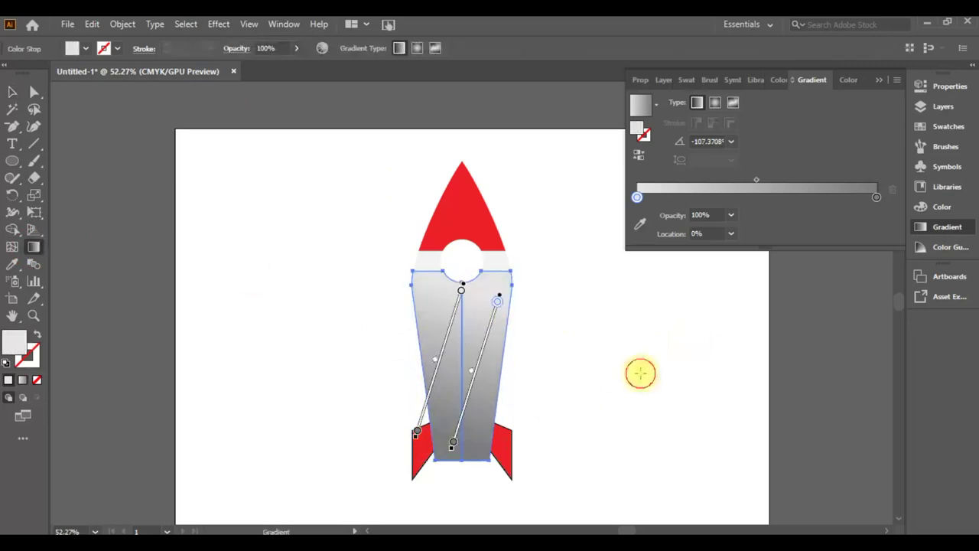
Deselect the body halves and select the whole rocket.
left_click(13, 92)
left_click(122, 224)
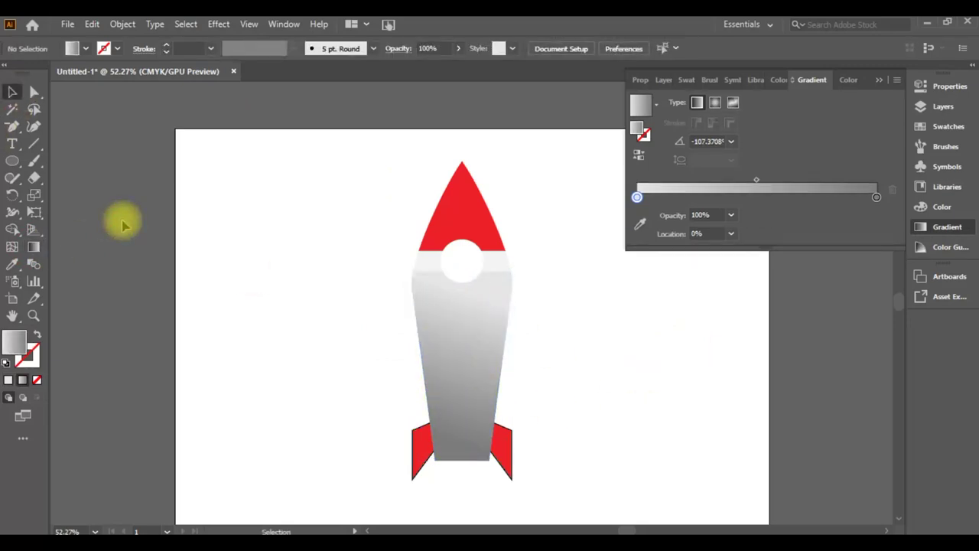
left_click(469, 393)
left_click(105, 49)
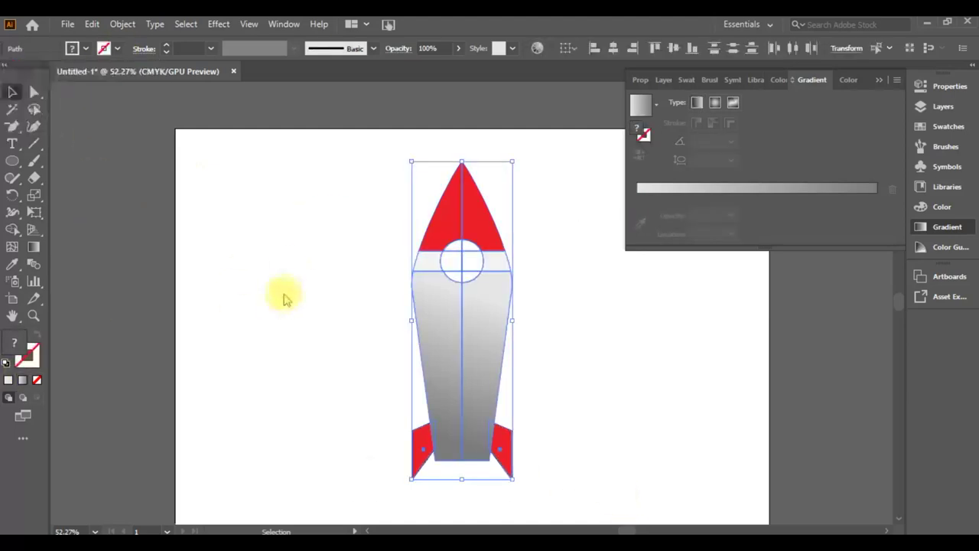
Draw a rectangle bar under the bottom of the rocket body.
left_click(284, 296)
scroll(281, 290, "down", 2)
left_click_drag(12, 161, 61, 160)
mouse_move(288, 405)
left_mouse_down()
mouse_move(306, 419)
mouse_move(470, 409)
left_mouse_up()
left_click(12, 91)
Nudge the bar down and pull its top corners outward into a tapered collar.
key("ctrl+equal")
key("ctrl+equal")
key("ctrl+equal")
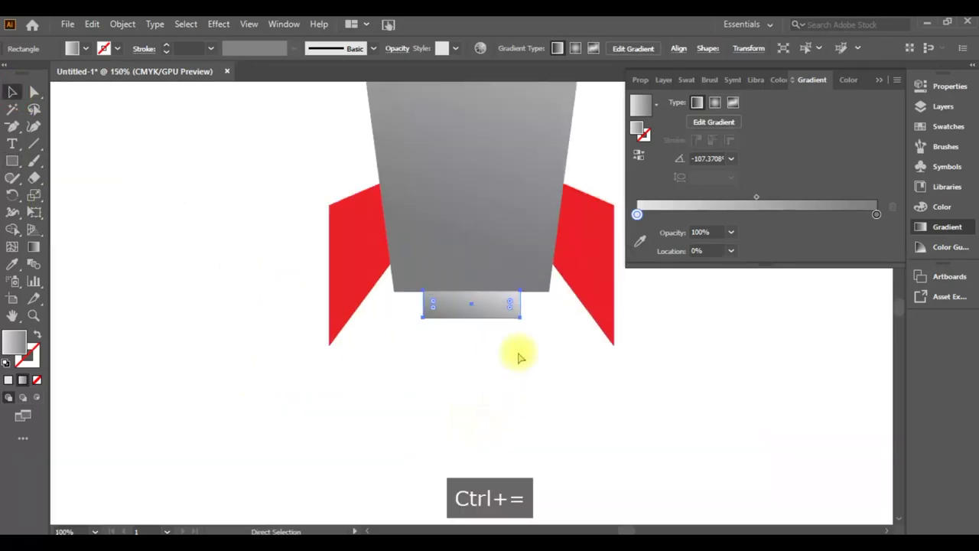
key("Down")
key("a")
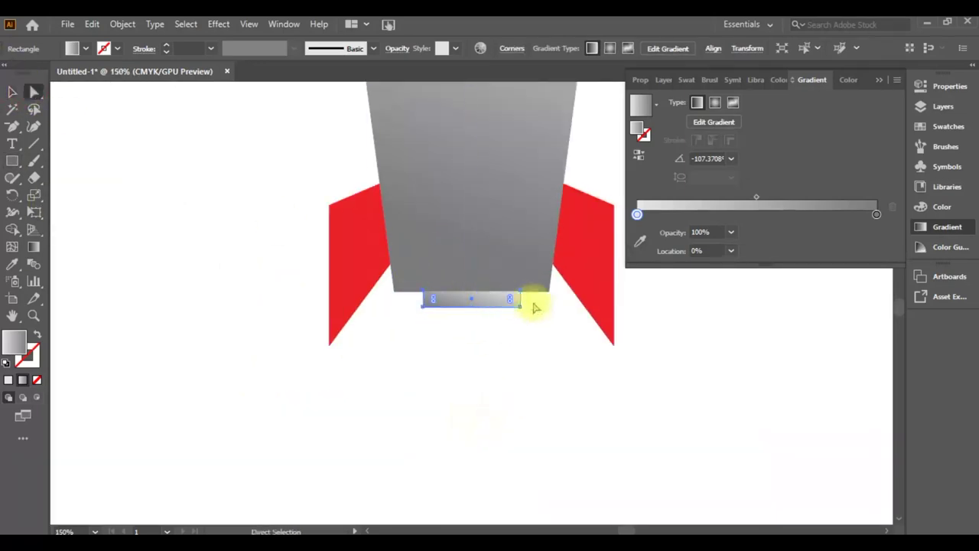
left_click_drag(521, 292, 549, 291)
left_click_drag(423, 291, 395, 293)
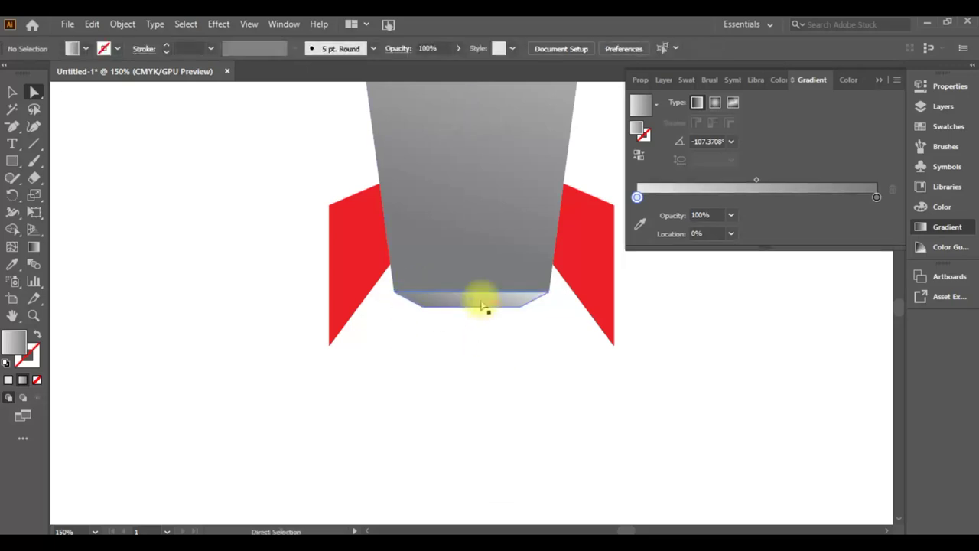
Draw a thin rectangle bar beneath the collar.
left_click(13, 161)
left_click_drag(430, 310, 509, 316)
left_click(12, 92)
left_click(498, 449)
Browse the other shape-drawing modes and close the flyout without choosing one.
scroll(493, 447, "up", 2)
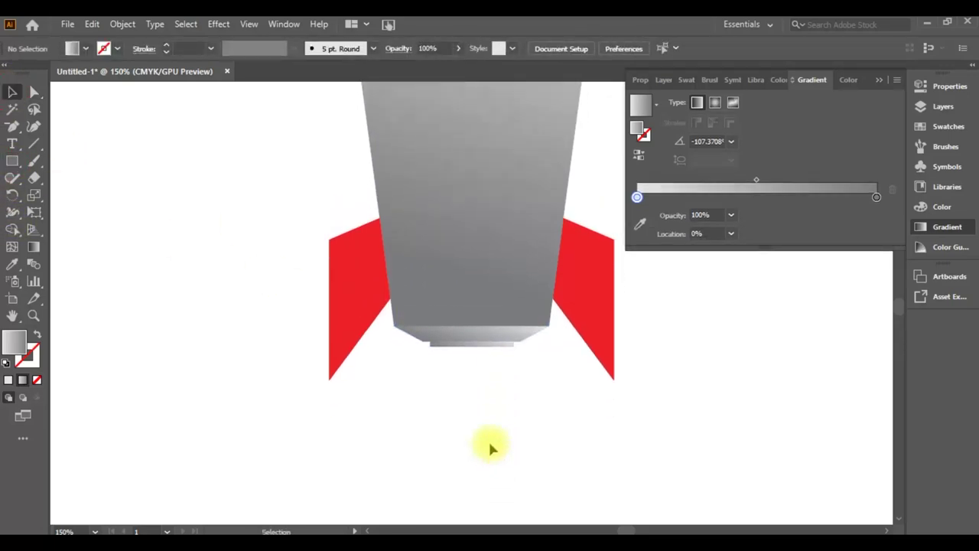
scroll(489, 448, "down", 3)
left_click_drag(12, 166, 61, 179)
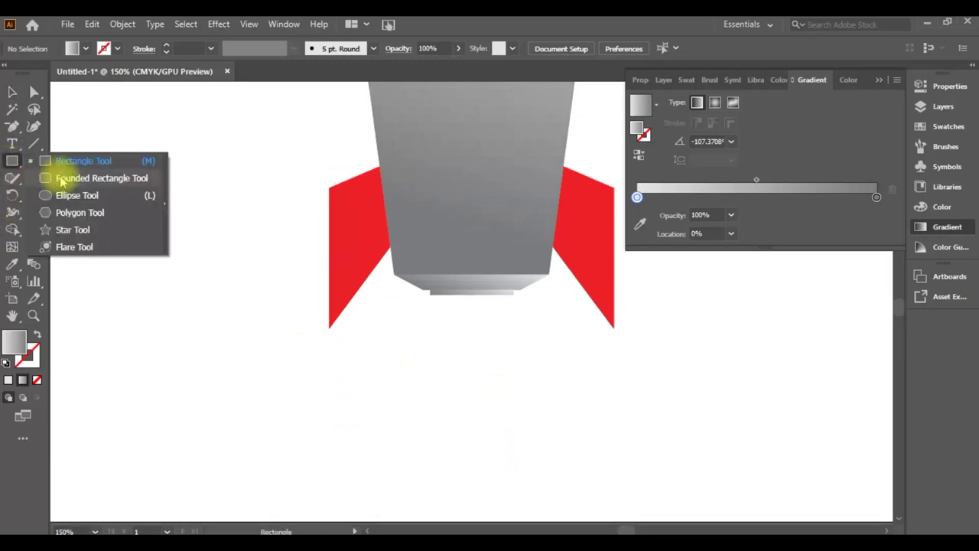
scroll(490, 306, "up", 8)
left_click(879, 80)
Draw a closed wavy flame outline below the nozzle with the Curvature tool, then shrink it upward.
scroll(383, 273, "down", 4)
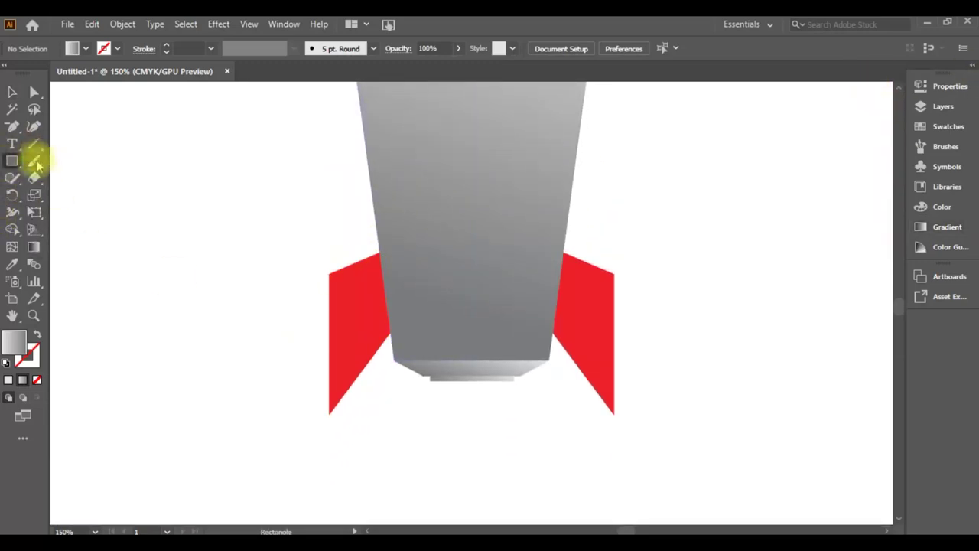
left_click(33, 126)
left_click(420, 423)
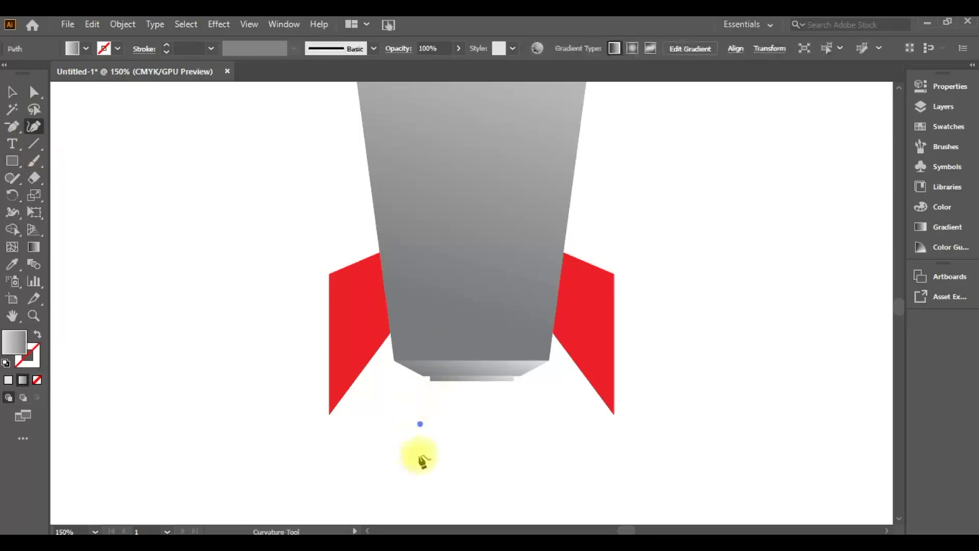
left_click(419, 501)
scroll(419, 502, "down", 3)
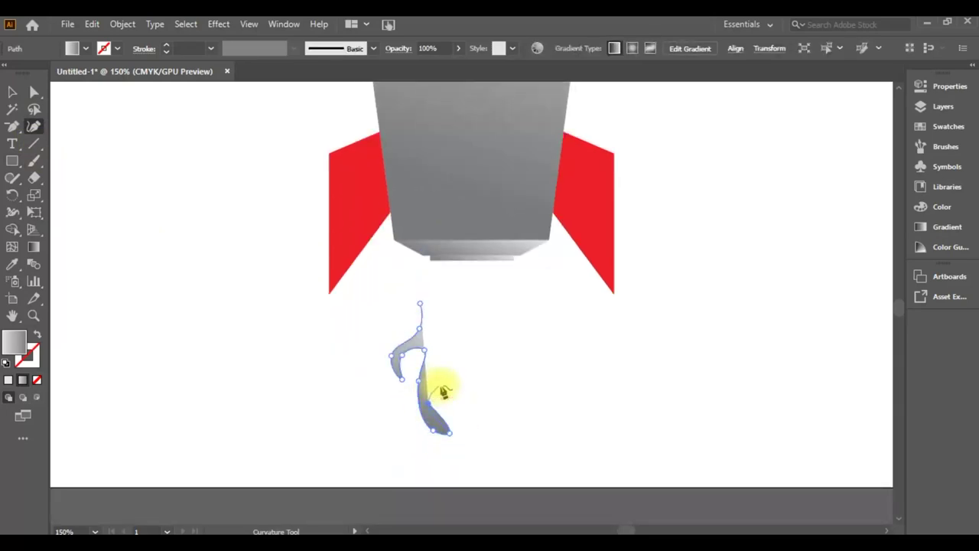
left_click(443, 504)
left_click(493, 417)
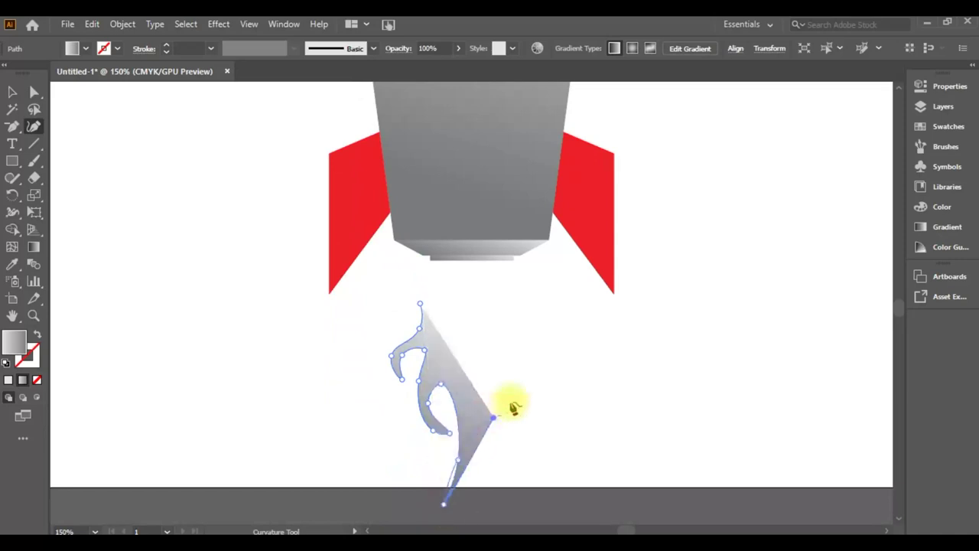
left_click(532, 369)
left_click(551, 387)
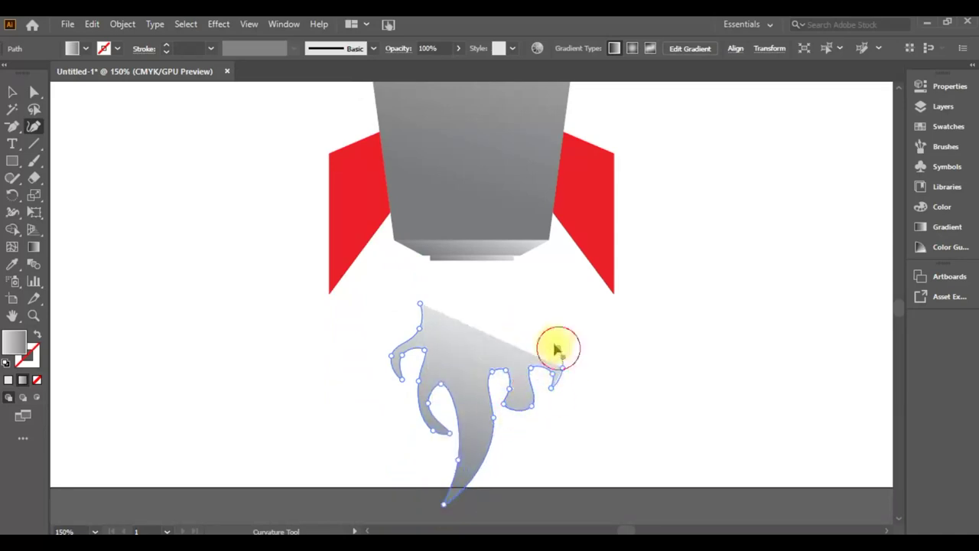
left_click(537, 302)
key("v")
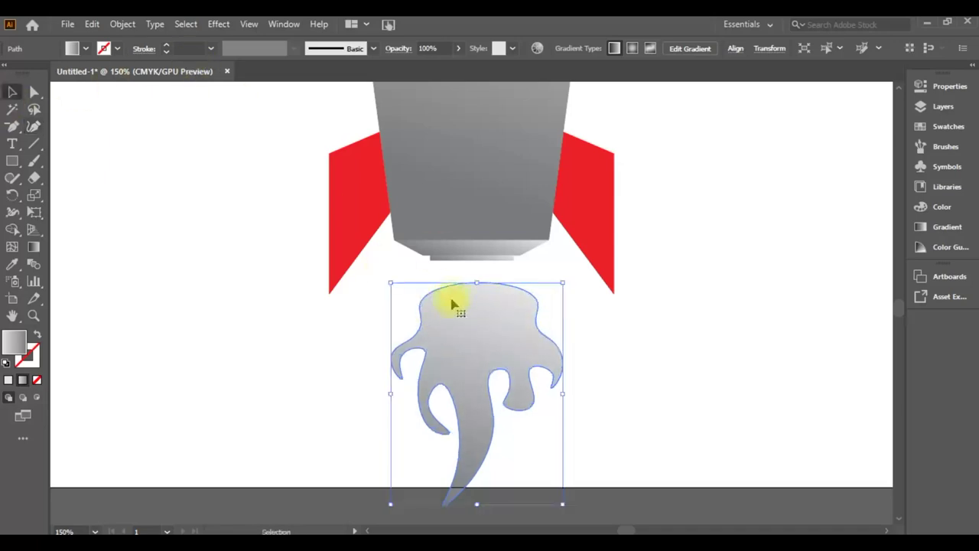
mouse_move(566, 273)
left_mouse_down()
mouse_move(465, 395)
mouse_move(496, 302)
mouse_move(487, 291)
left_mouse_up()
Fill the flame orange and make a flipped copy sized over the original.
left_click(8, 379)
left_click(651, 207)
left_click(10, 92)
key("ctrl+c")
left_click_drag(509, 327, 406, 324)
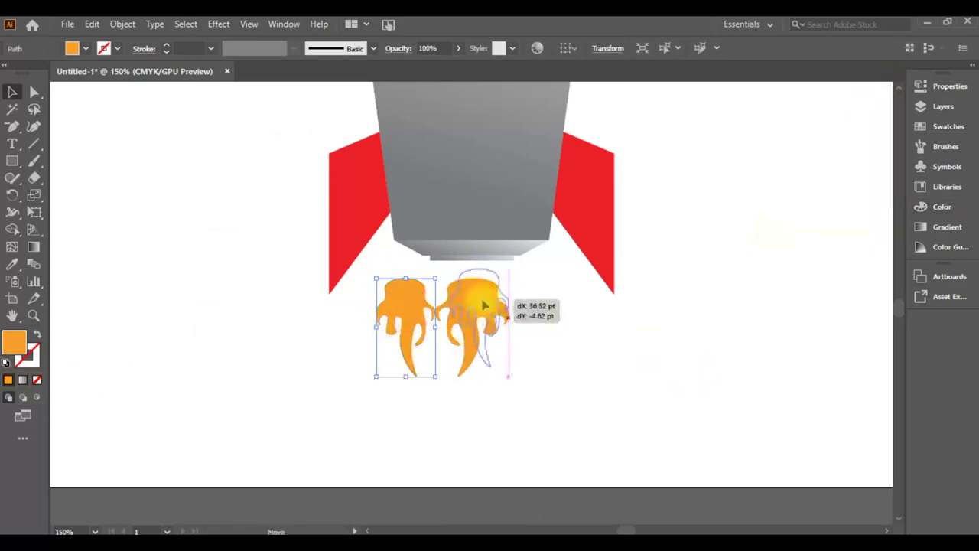
left_click_drag(406, 325, 480, 289)
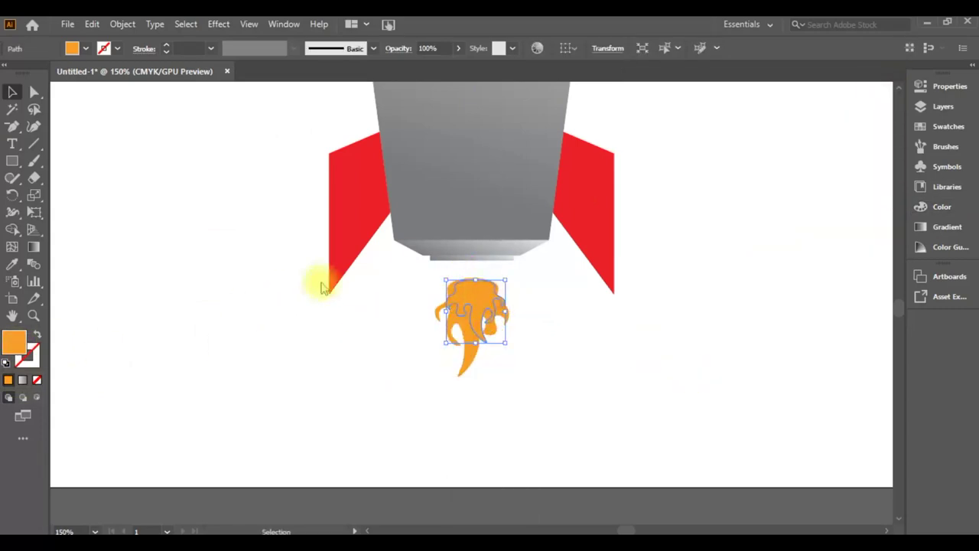
Recolour the flipped flame copy saturated yellow in the Color Picker.
double_click(14, 342)
left_click(171, 136)
left_click(325, 274)
left_click(278, 125)
Copy and paste the yellow flame, shrinking the pasted copy.
left_click(460, 127)
left_click_drag(393, 296, 562, 400)
key("ctrl+c")
key("ctrl+v")
left_click_drag(482, 293, 482, 298)
mouse_move(508, 255)
left_mouse_down()
mouse_move(496, 283)
mouse_move(470, 288)
left_mouse_up()
Recolour the smaller flame copy red.
left_click(472, 321)
double_click(17, 348)
left_click_drag(308, 247, 322, 125)
left_click(459, 125)
left_click(586, 336)
Paste another flame copy over the orange flame and send it behind the others.
left_click(467, 350)
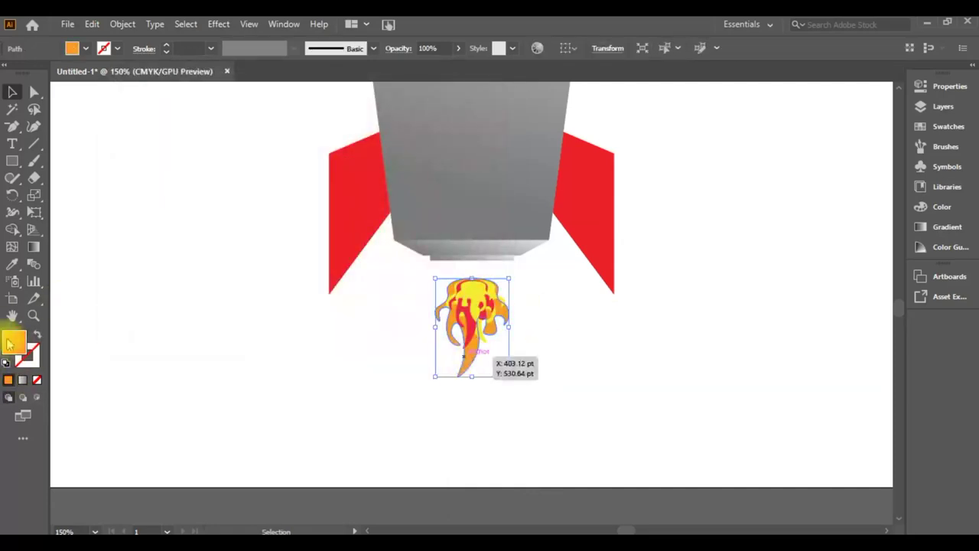
double_click(14, 342)
left_click(459, 125)
key("ctrl+v")
mouse_move(474, 336)
left_mouse_down()
mouse_move(478, 313)
mouse_move(502, 315)
left_mouse_up()
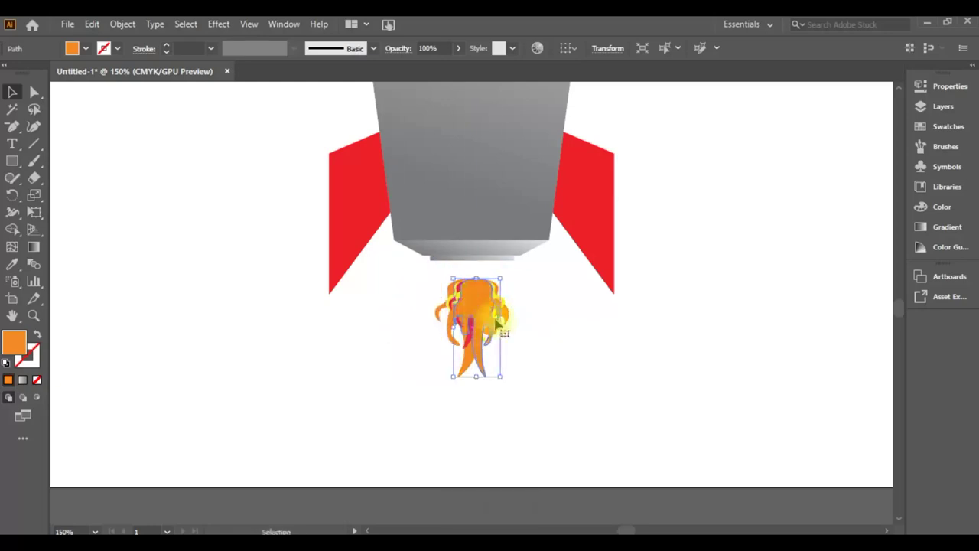
right_click(502, 321)
left_click(629, 498)
Shift that flame copy's fill colour toward yellow.
double_click(15, 344)
left_click_drag(327, 286, 327, 276)
left_click(459, 125)
left_click(573, 398)
Lengthen the flame's tail by moving its anchor points with Direct Selection.
left_click(484, 373)
left_click(33, 92)
left_click_drag(433, 372, 475, 386)
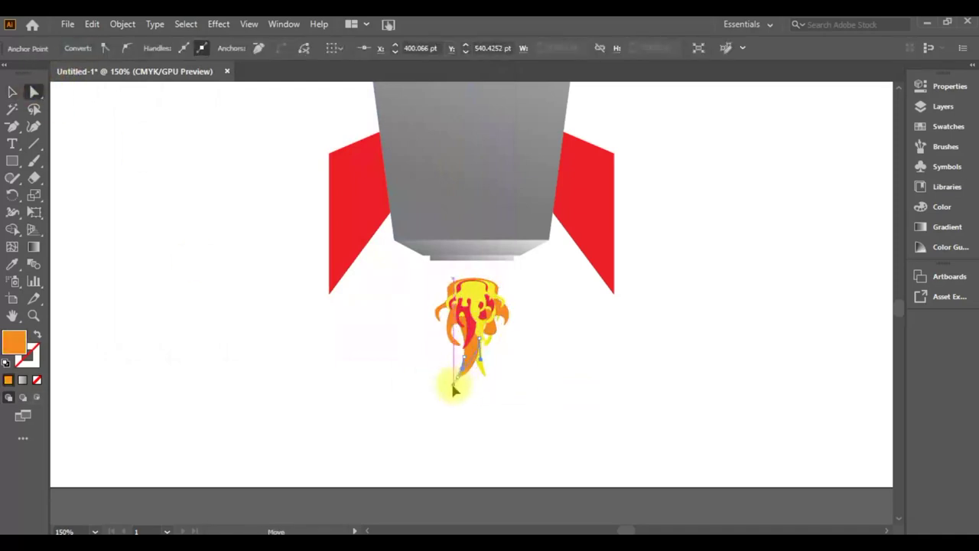
left_click_drag(472, 377, 463, 373)
left_click(498, 376)
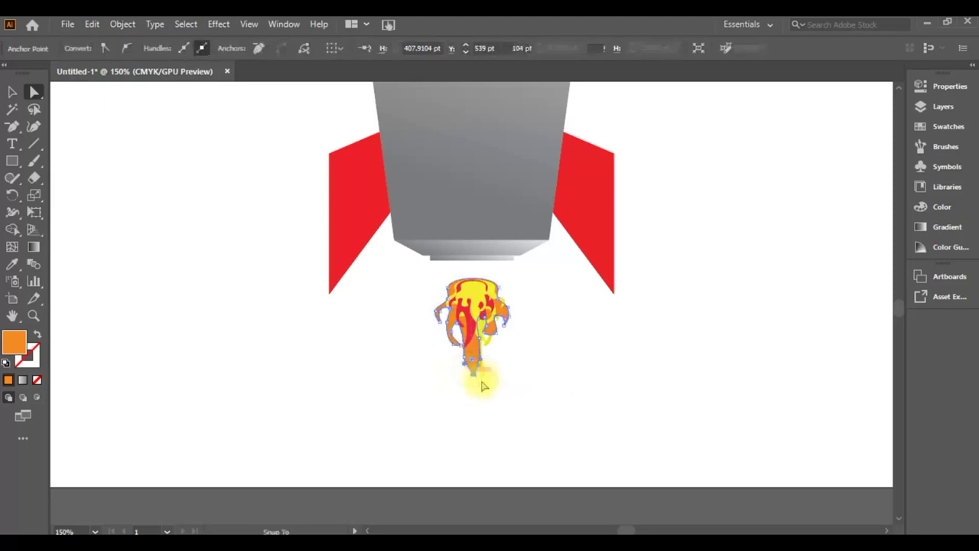
left_click(491, 374)
left_click_drag(475, 378, 484, 387)
left_click(558, 393)
left_click(535, 390)
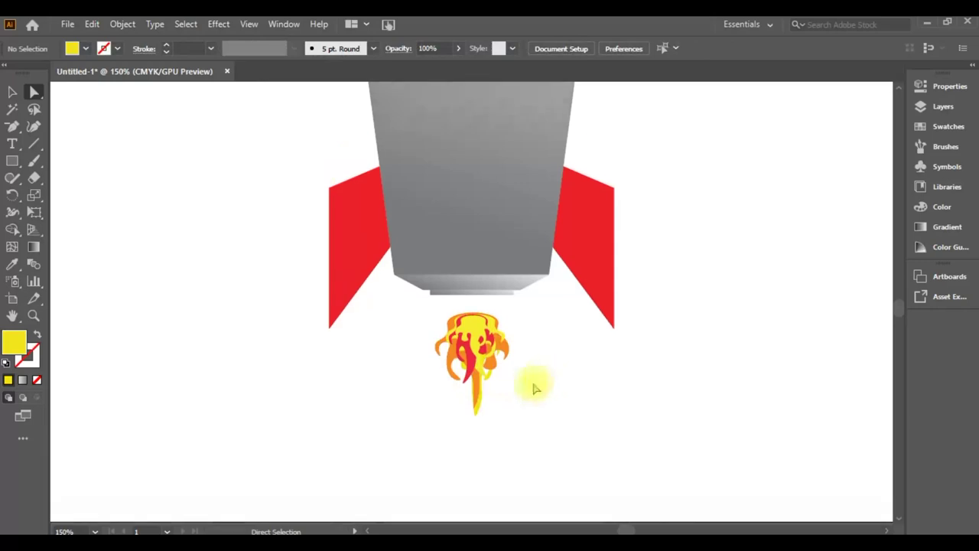
Enlarge the flame cluster beneath the nozzle and send it behind the rocket.
left_click_drag(541, 442, 535, 438)
left_click(13, 91)
mouse_move(514, 392)
left_mouse_down()
mouse_move(528, 340)
mouse_move(516, 339)
left_mouse_up()
right_click(509, 336)
left_click(712, 299)
right_click(532, 351)
left_click(546, 113)
left_click(754, 338)
key("ctrl+minus")
key("ctrl+minus")
key("ctrl+z")
key("ctrl+z")
Stretch the flame by its bottom handle into a longer, thinner tail.
left_click(398, 518)
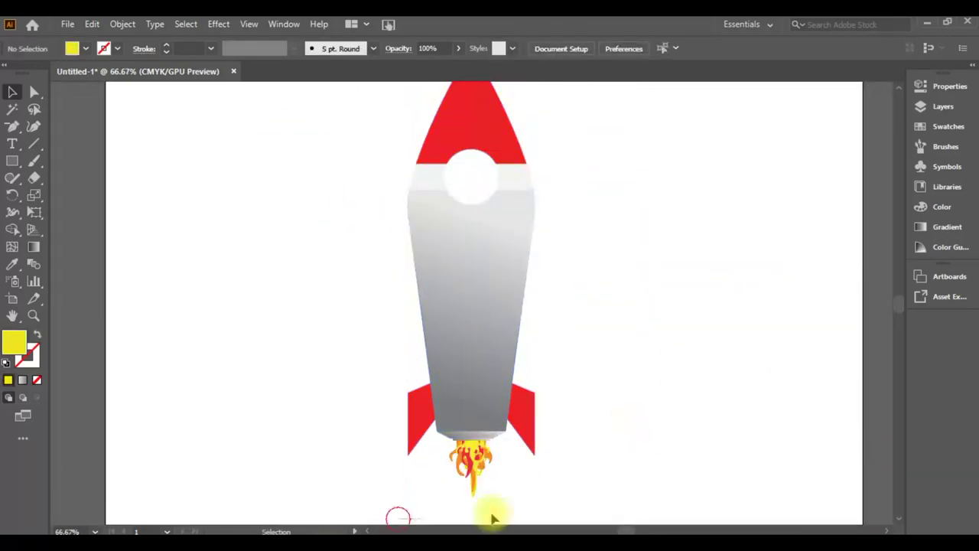
left_click(478, 459)
left_click_drag(471, 501, 507, 376)
left_click(624, 447)
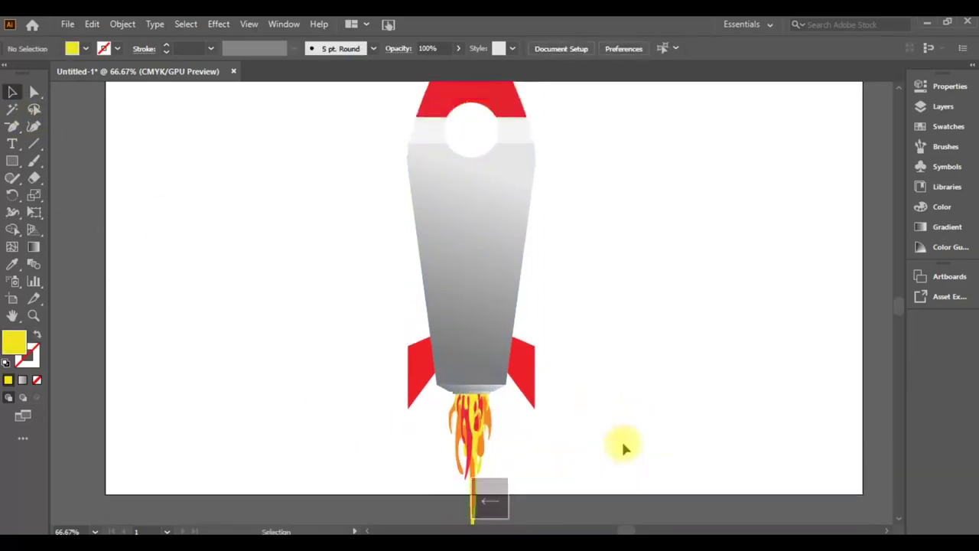
Scale the whole rocket down, move it left, and group all its parts.
key("ctrl+a")
scroll(538, 157, "up", 2)
left_click_drag(538, 157, 476, 205)
mouse_move(463, 280)
left_mouse_down()
mouse_move(441, 329)
mouse_move(382, 323)
mouse_move(383, 304)
left_mouse_up()
right_click(442, 329)
left_click(485, 214)
left_click(544, 302)
left_click(439, 323)
left_click(12, 161)
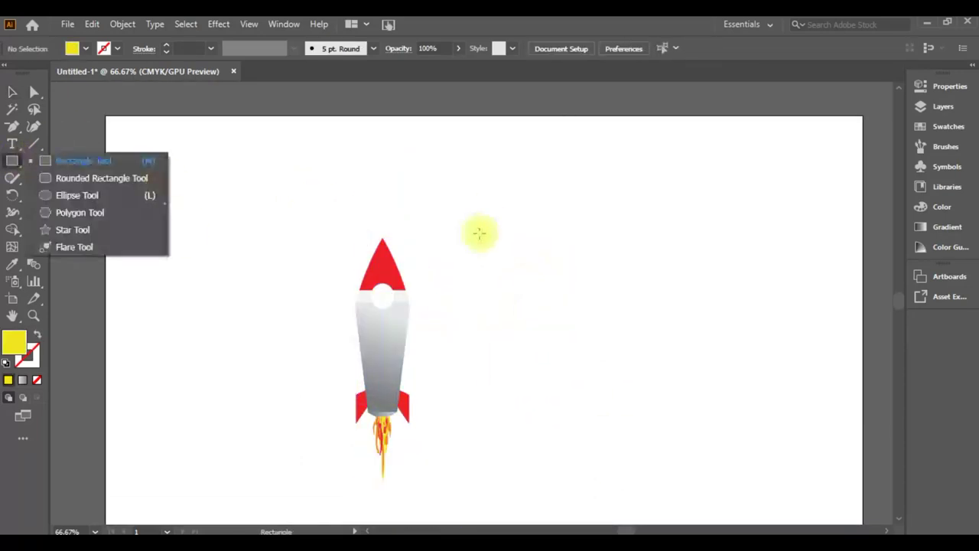
left_click(13, 143)
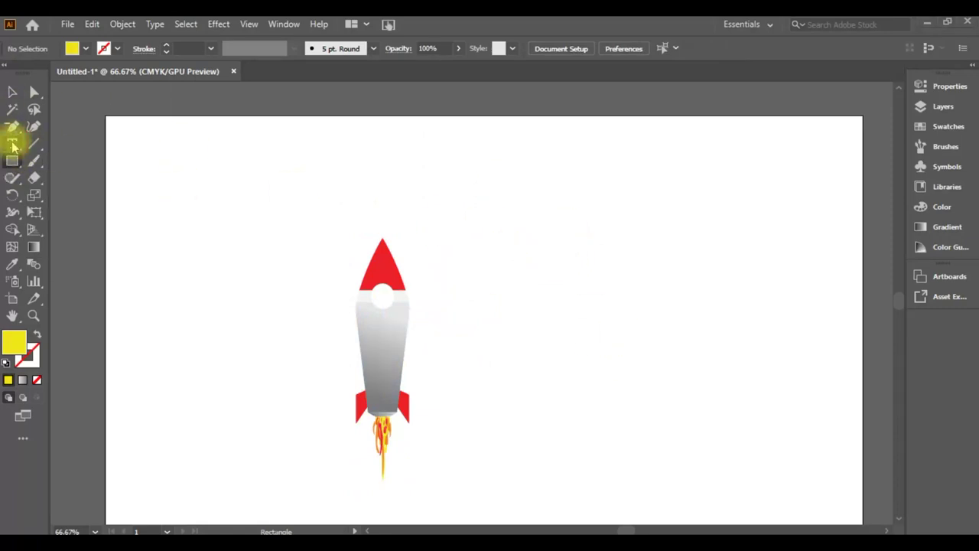
Create a placeholder text object and move it right of the rocket.
left_click_drag(52, 158, 503, 267)
left_click(340, 260)
key("Escape")
left_click(203, 201)
key("Delete")
mouse_move(354, 259)
left_mouse_down()
mouse_move(535, 271)
mouse_move(521, 278)
left_mouse_up()
Replace the placeholder text with a large letter R beside the rocket.
double_click(540, 268)
key("ctrl+a")
type("R")
key("Escape")
mouse_move(525, 289)
left_mouse_down()
mouse_move(773, 457)
mouse_move(629, 498)
left_mouse_up()
left_click_drag(562, 383, 514, 222)
left_click_drag(564, 349, 620, 442)
left_click(610, 387)
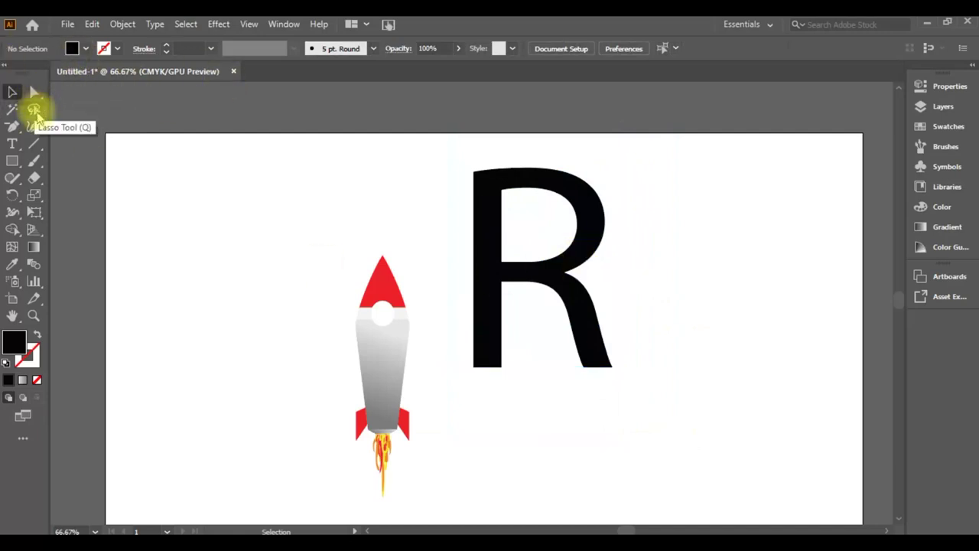
Expand the R from live type into outlined vector shapes.
left_click(122, 24)
left_click(485, 267)
left_click(122, 24)
left_click(192, 191)
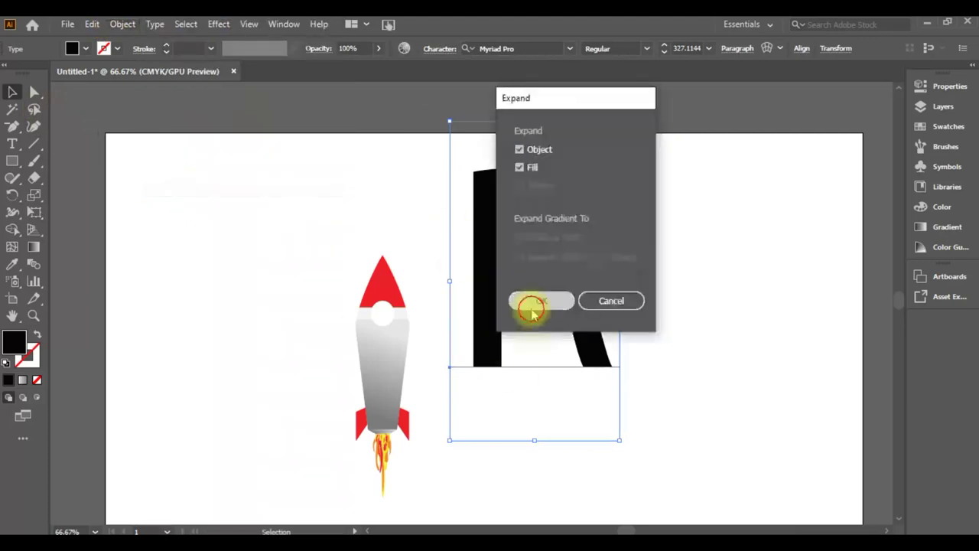
left_click(531, 308)
left_click(12, 228)
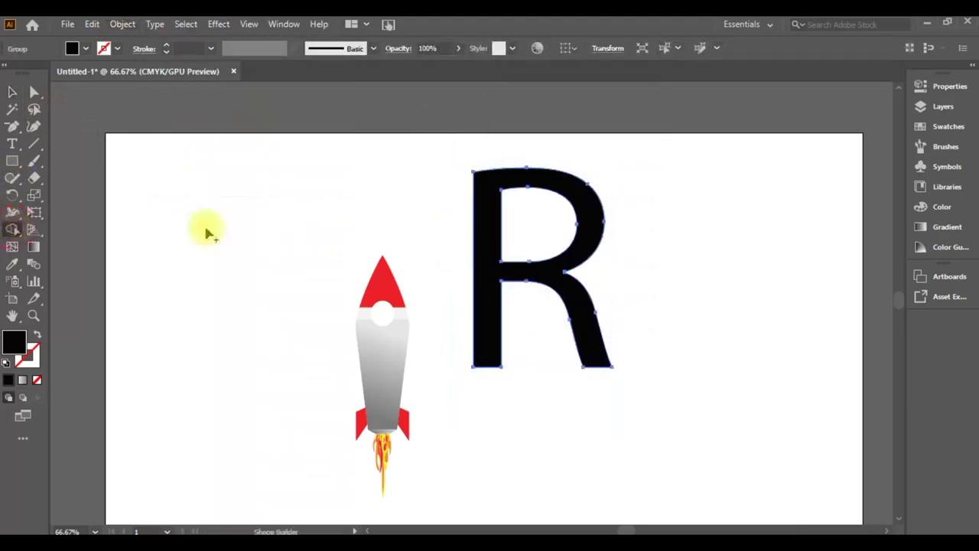
left_click(109, 164)
Rotate the rocket and position it in front of the R's bowl.
left_click(382, 352)
mouse_move(416, 251)
left_mouse_down()
mouse_move(485, 343)
mouse_move(573, 160)
mouse_move(562, 184)
mouse_move(463, 255)
mouse_move(539, 227)
left_mouse_up()
left_click(715, 201)
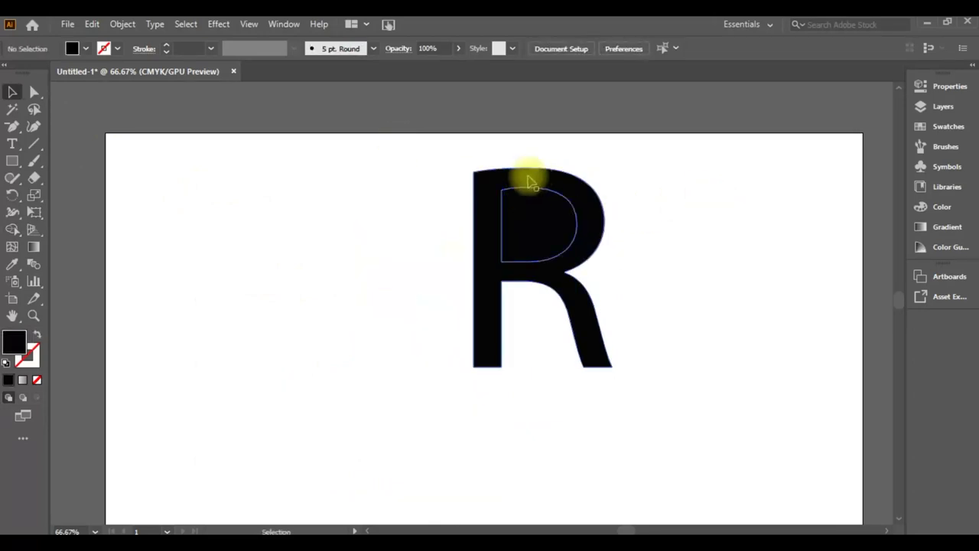
key("ctrl+z")
mouse_move(437, 255)
left_mouse_down()
mouse_move(558, 212)
mouse_move(612, 175)
mouse_move(536, 219)
left_mouse_up()
key("ctrl+z")
right_click(595, 182)
mouse_move(633, 358)
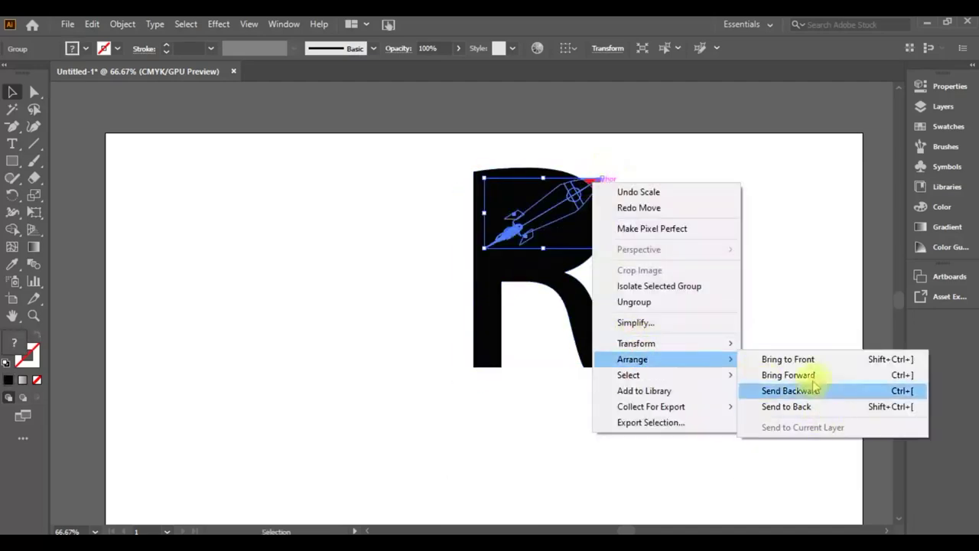
left_click(814, 389)
left_click_drag(541, 243, 539, 245)
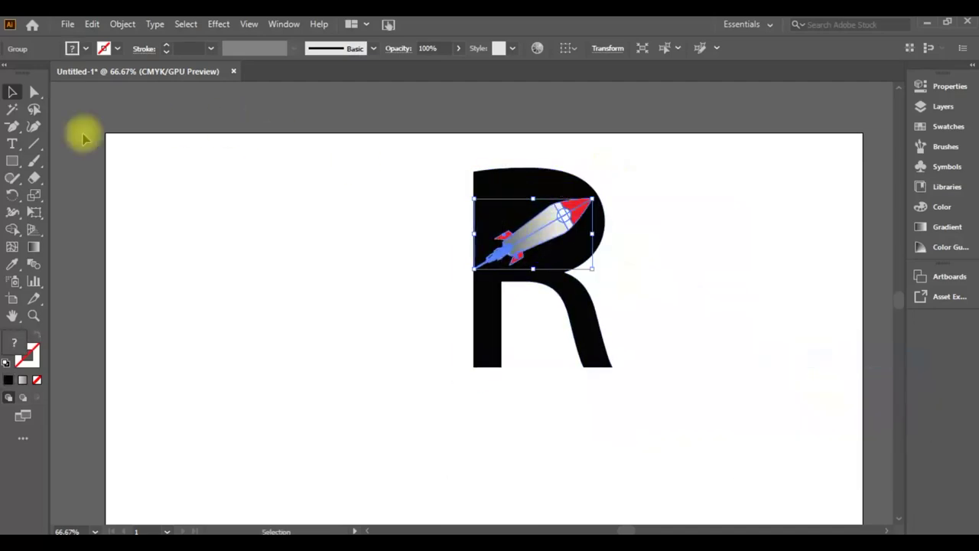
Carve the rocket shape out of the R with Shape Builder and move the coloured rocket aside.
key("ctrl+a")
left_click(12, 229)
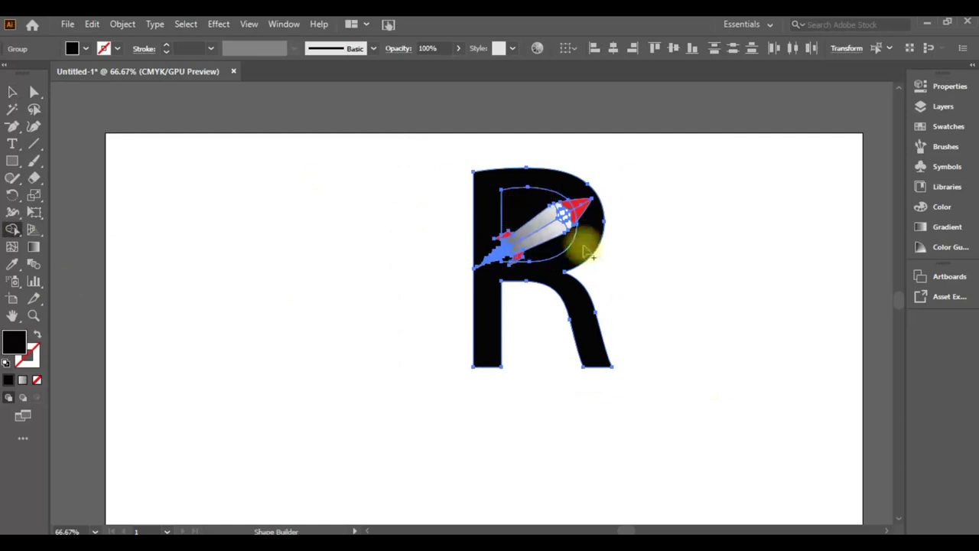
left_click(12, 92)
key("ctrl+shift+a")
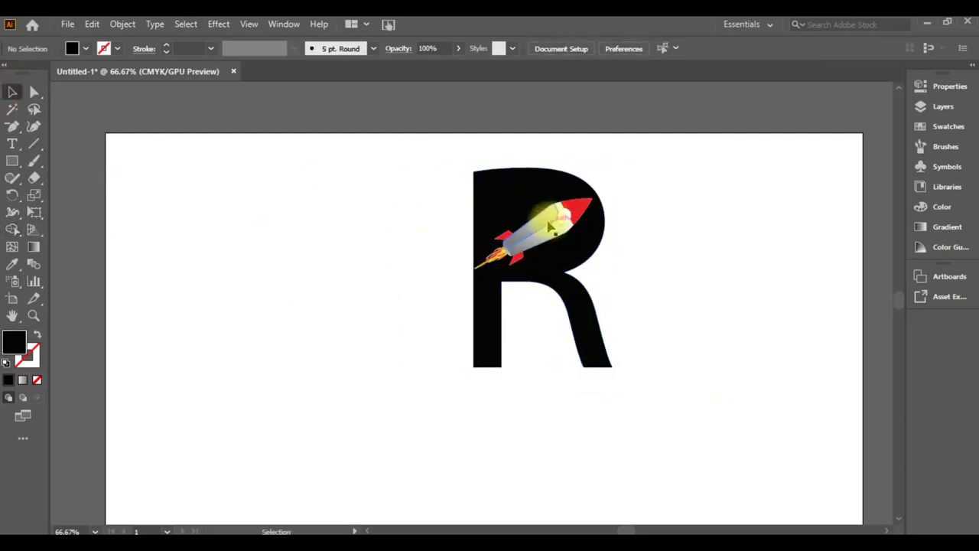
left_click_drag(549, 226, 316, 257)
Cut and paste the R's inner bowl path to separate it.
left_click(553, 219)
key("a")
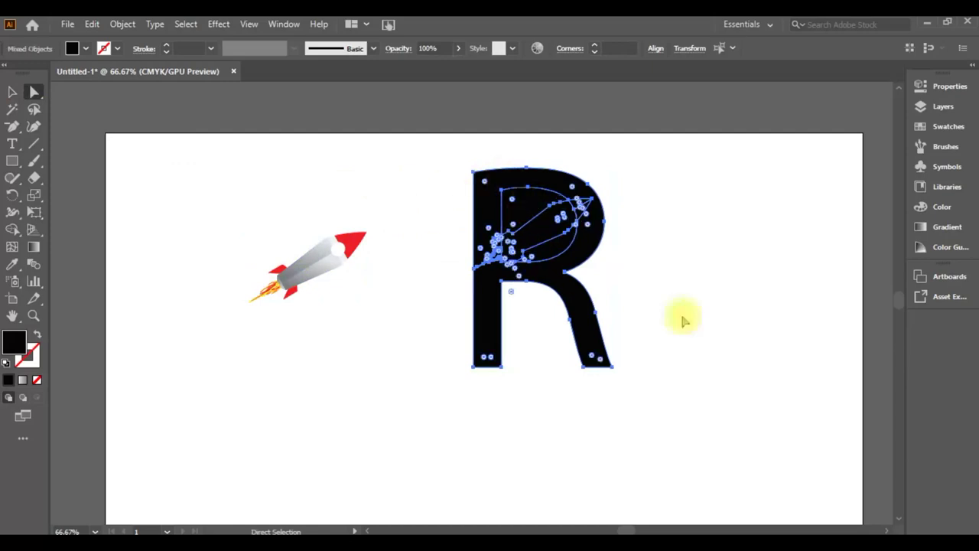
left_click(531, 231)
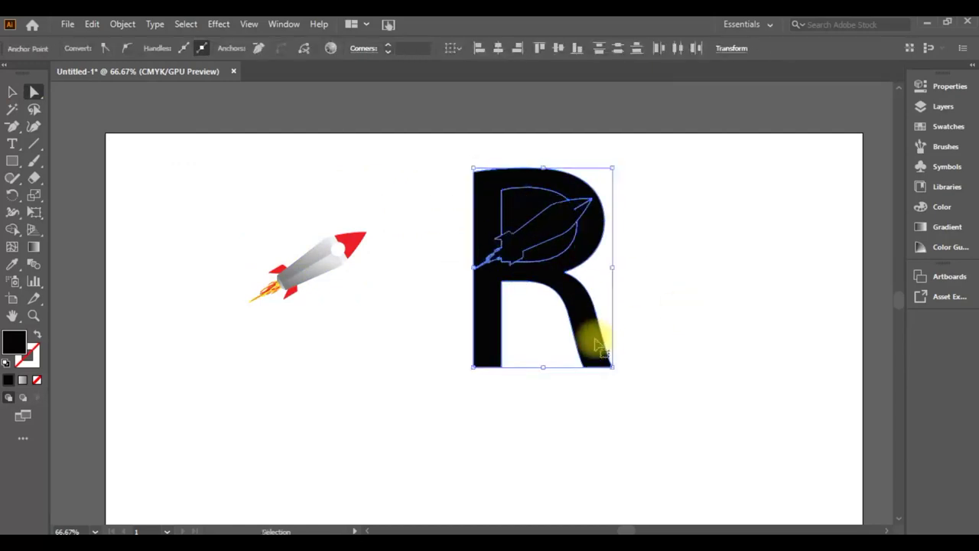
key("ctrl+x")
key("ctrl+v")
left_click(11, 93)
left_click_drag(499, 322, 722, 375)
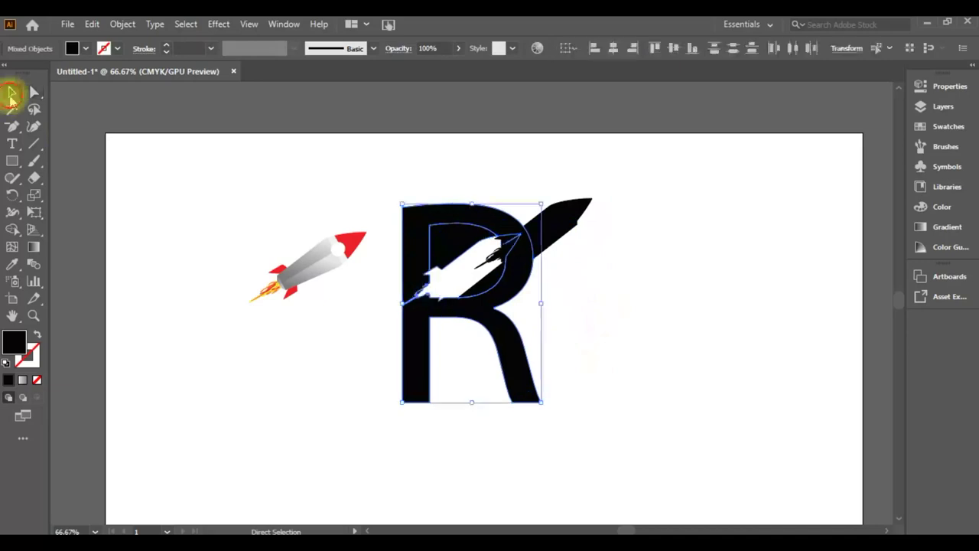
key("ctrl+z")
key("ctrl+z")
key("ctrl+z")
key("ctrl+z")
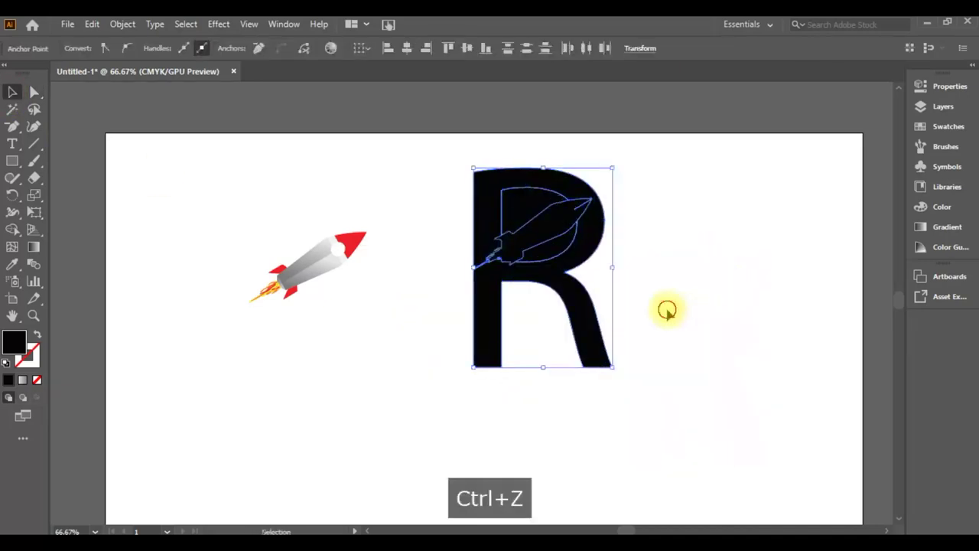
Cut and paste the R with its rocket cutout, moving it to the right.
left_click(34, 92)
left_click(563, 253)
left_click(584, 315, "shift")
key("ctrl+x")
key("ctrl+v")
mouse_move(516, 301)
left_mouse_down()
mouse_move(736, 316)
mouse_move(721, 330)
left_mouse_up()
left_click(451, 331)
Stand the coloured rocket upright, taller and wider, and delete the leftover black rocket shape.
left_click(12, 93)
left_click(642, 251)
left_click(778, 353)
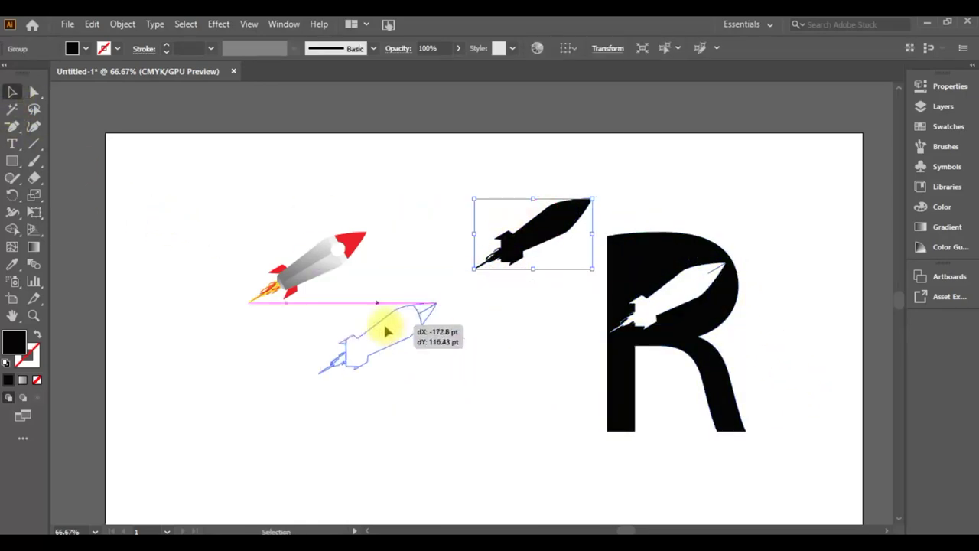
left_click_drag(540, 223, 448, 343)
left_click(349, 231)
mouse_move(350, 231)
left_mouse_down()
mouse_move(312, 339)
mouse_move(312, 444)
left_mouse_up()
mouse_move(291, 324)
left_mouse_down()
mouse_move(231, 325)
mouse_move(264, 323)
left_mouse_up()
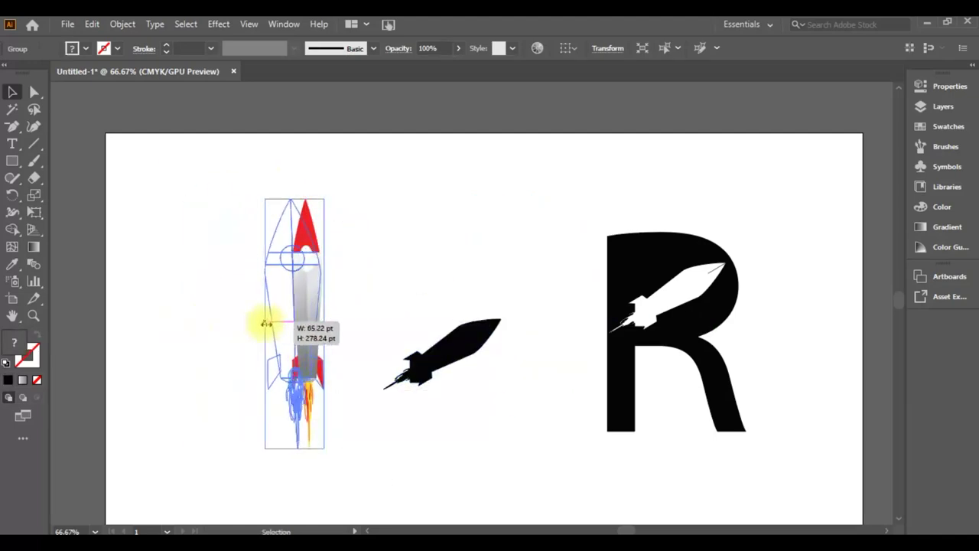
left_click_drag(469, 339, 495, 280)
key("Delete")
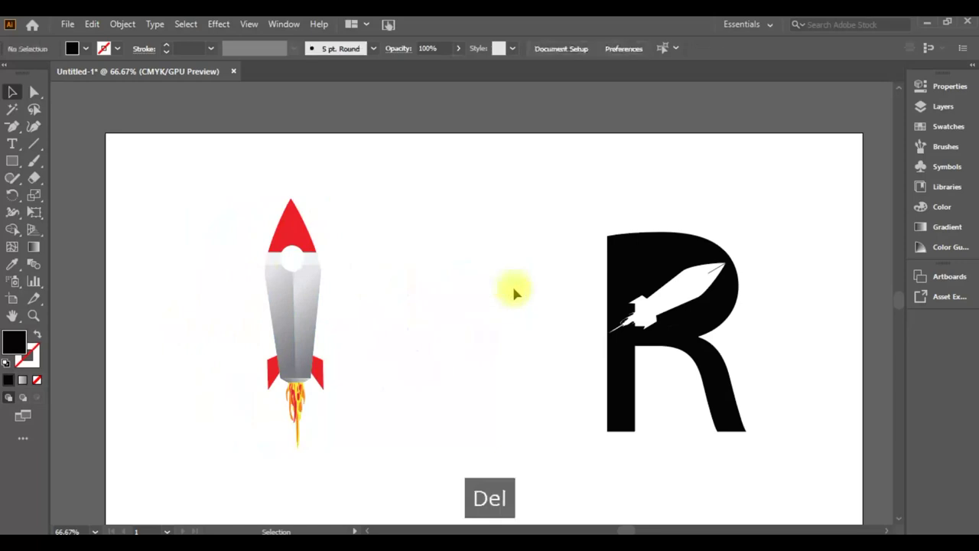
left_click(17, 163)
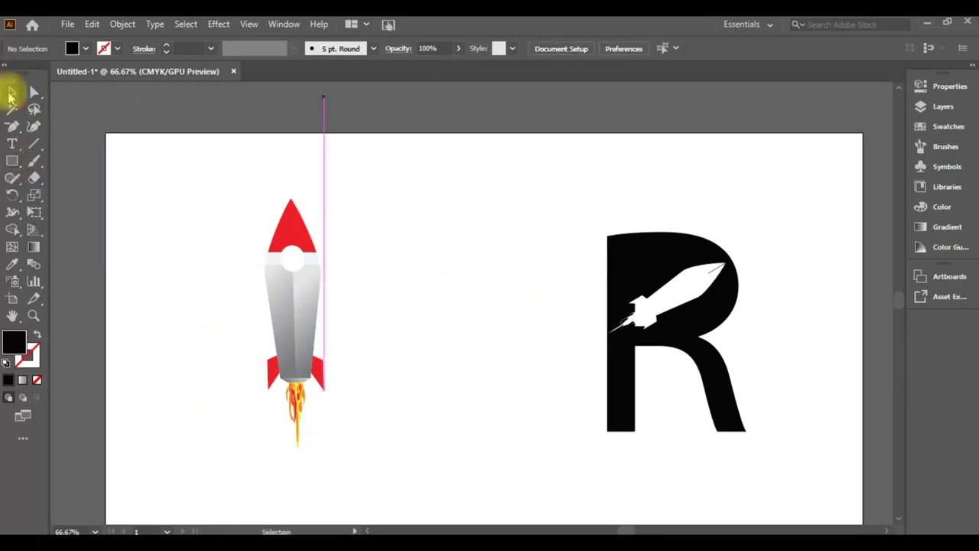
Add a new R in OCR A Extended, enlarge it, and place it on the rocket.
left_click(10, 142)
left_click(448, 240)
type("R")
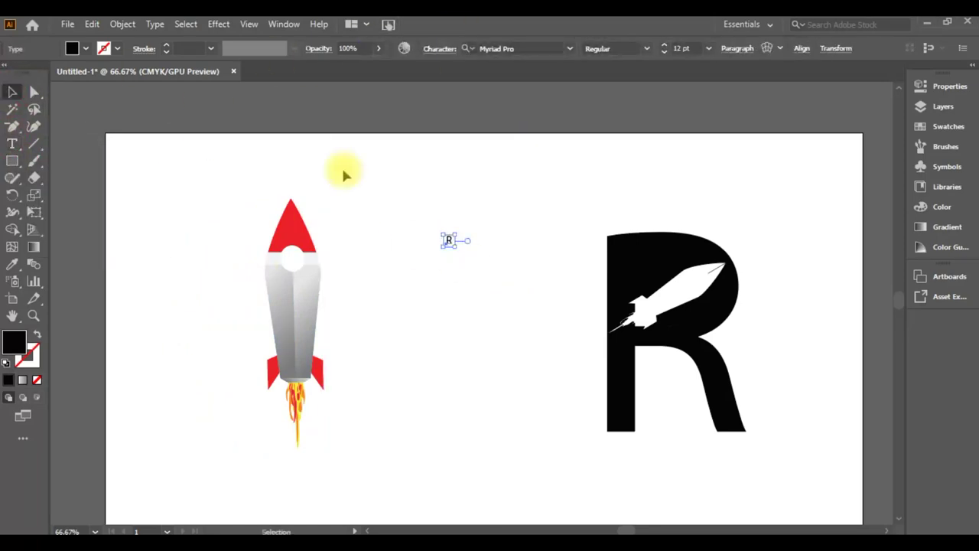
left_click(570, 50)
left_click(643, 186)
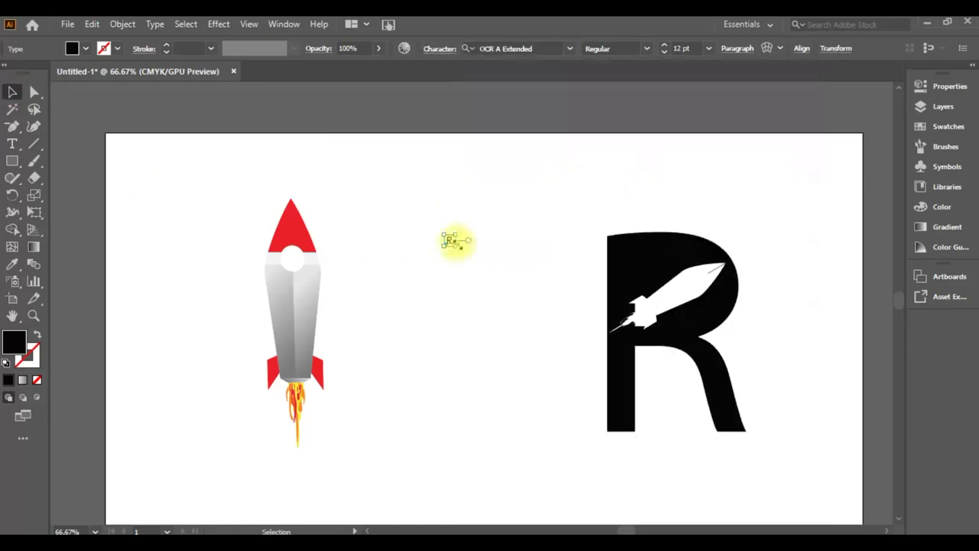
left_click_drag(457, 246, 567, 379)
left_click_drag(524, 341, 340, 284)
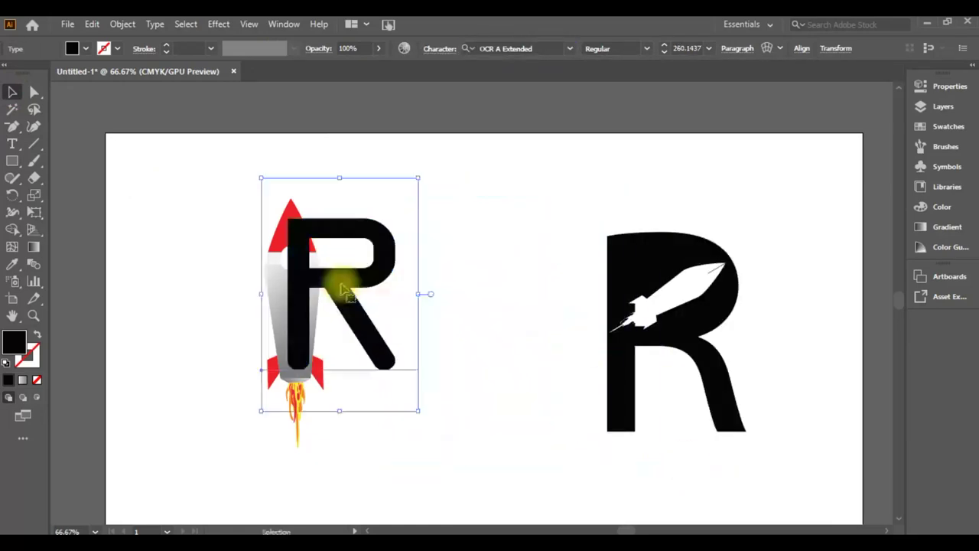
Send the new R to the back and expand it into shapes behind the rocket.
right_click(340, 285)
left_click(612, 509)
left_click(123, 24)
left_click(184, 190)
key("Return")
right_click(349, 305)
left_click(497, 505)
left_click(459, 322)
left_click(390, 253)
Fill the new R yellow via the Color Picker.
double_click(13, 342)
left_click(291, 125)
left_click(461, 126)
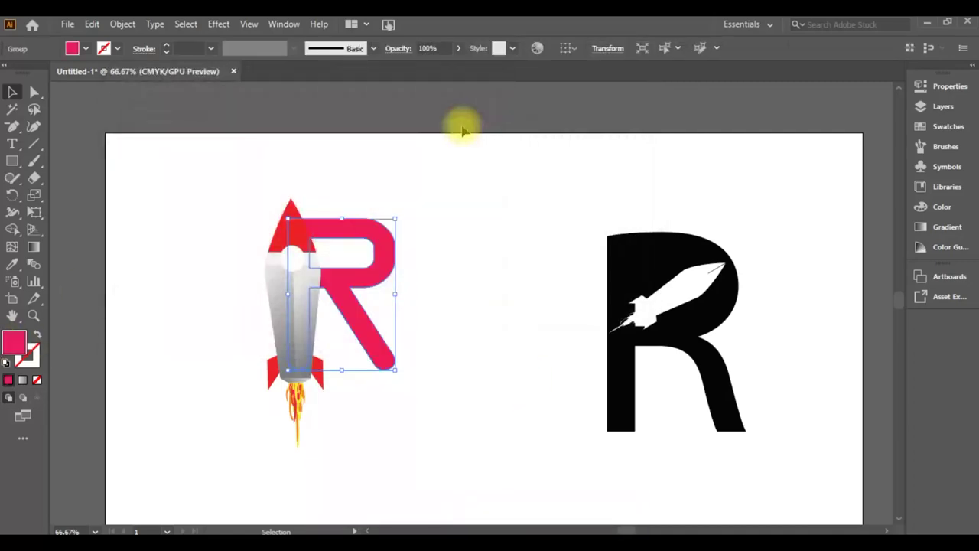
double_click(23, 342)
left_click(325, 279)
left_click(442, 127)
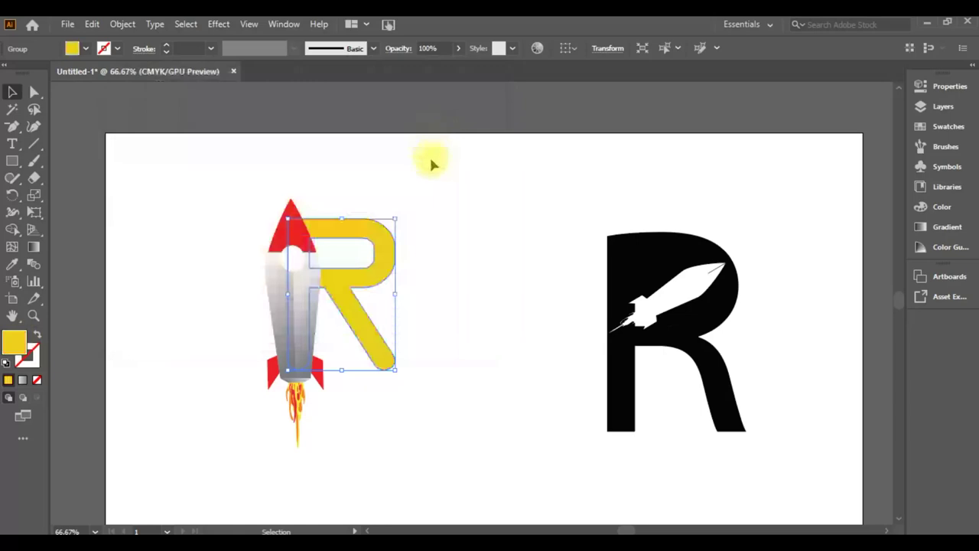
left_click(464, 218)
Move the cut-out R left and give it a diagonal orange-to-white gradient.
left_click_drag(520, 176, 805, 501)
left_click_drag(705, 256, 559, 255)
left_click(23, 379)
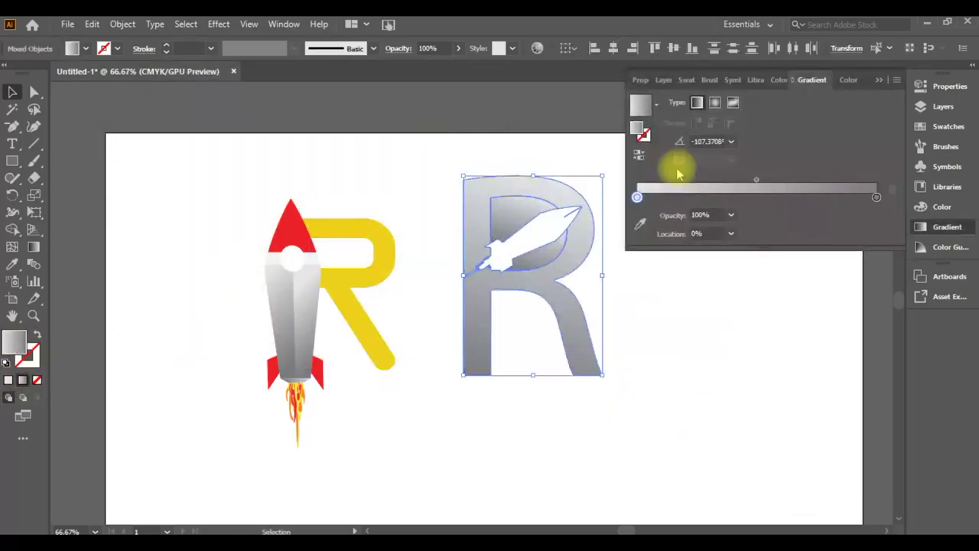
double_click(637, 198)
left_click(864, 220)
left_click(699, 196)
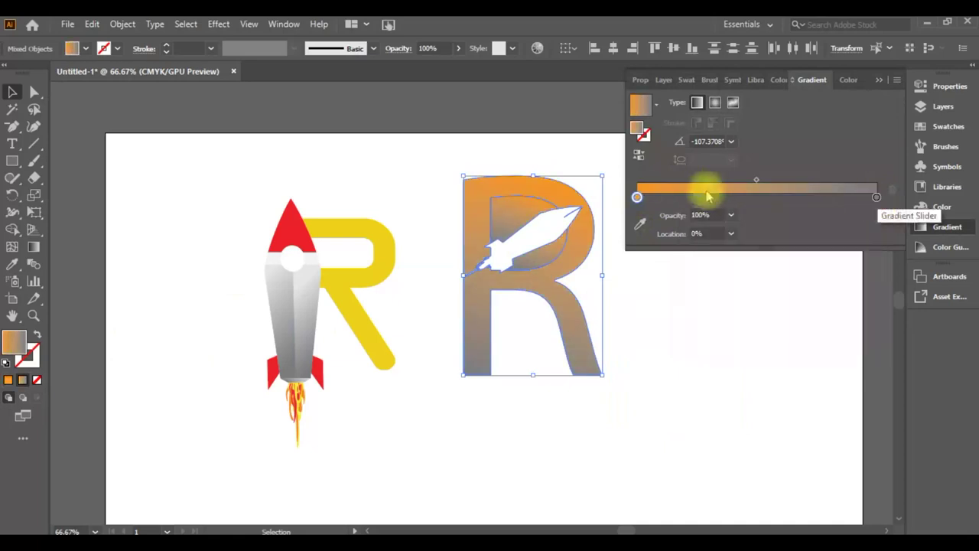
double_click(876, 198)
left_click(823, 273)
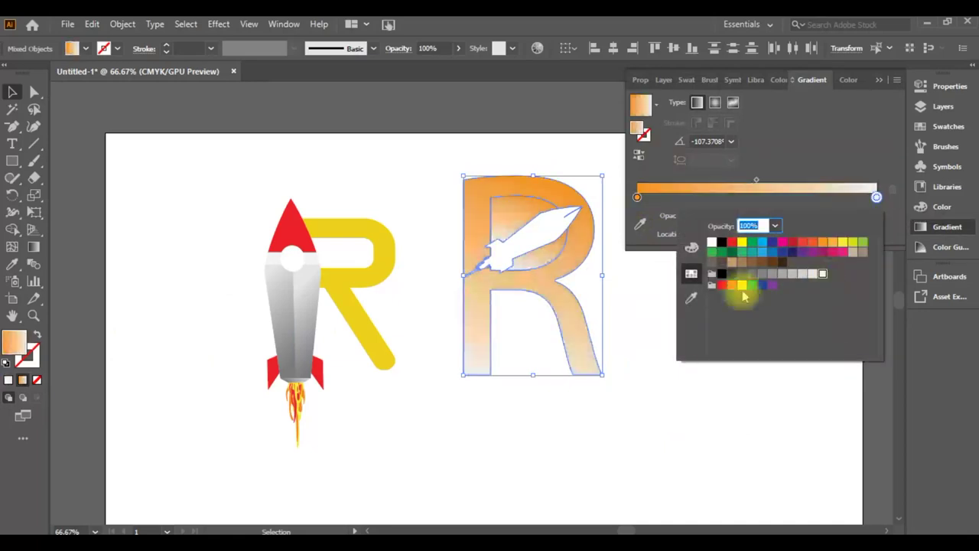
left_click(34, 247)
left_click_drag(476, 366, 566, 205)
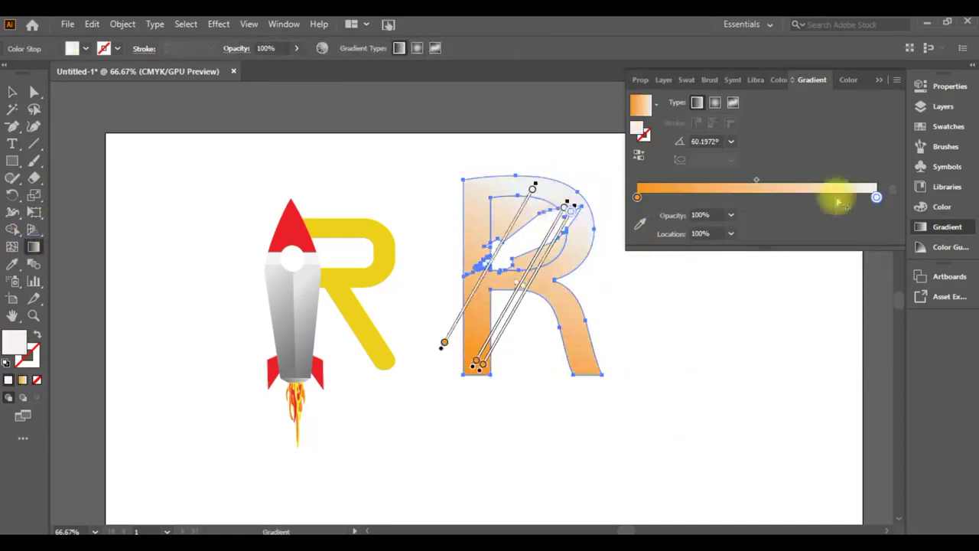
Change the last gradient stop to yellow and run the gradient from upper right to lower left.
double_click(877, 197)
left_click(801, 242)
left_click(831, 242)
left_click(842, 242)
left_click(757, 394)
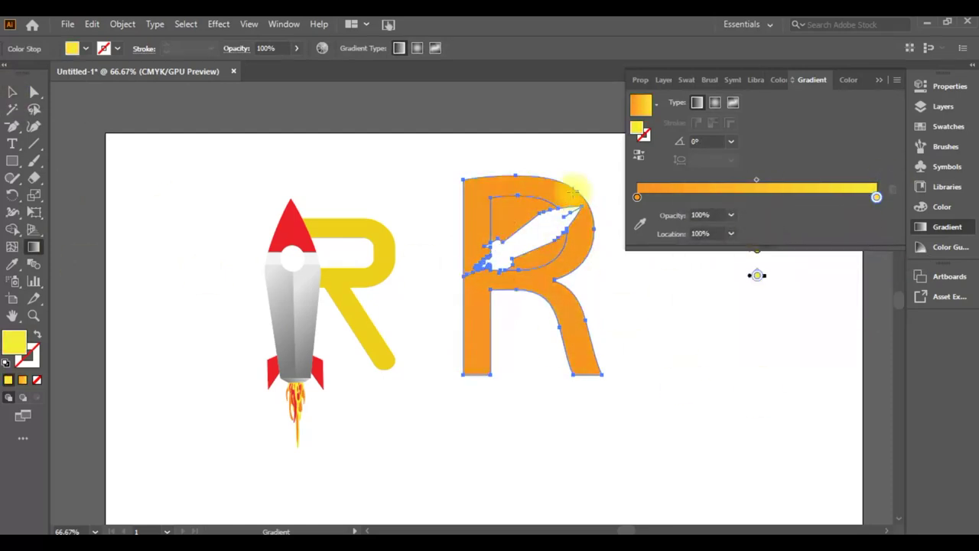
left_click_drag(576, 190, 482, 327)
key("v")
left_click(771, 420)
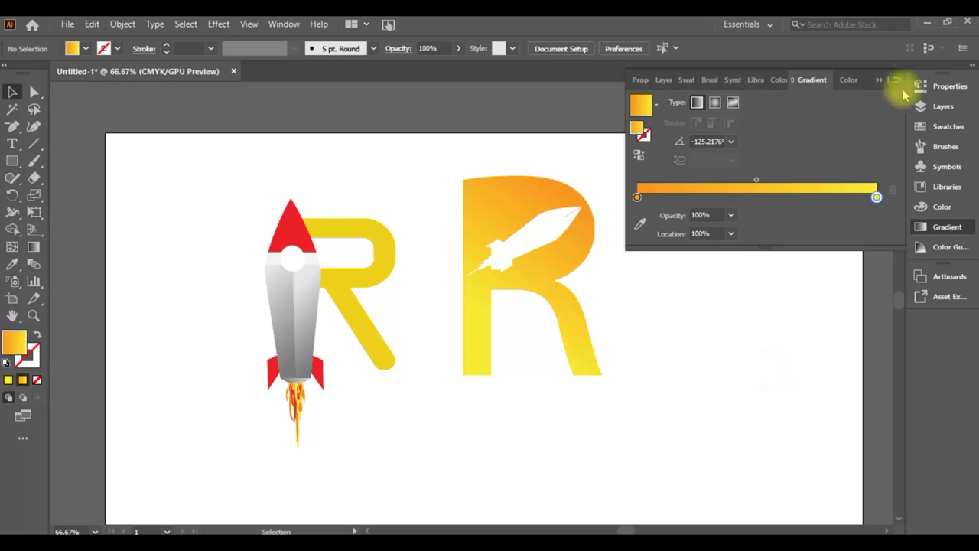
left_click(897, 70)
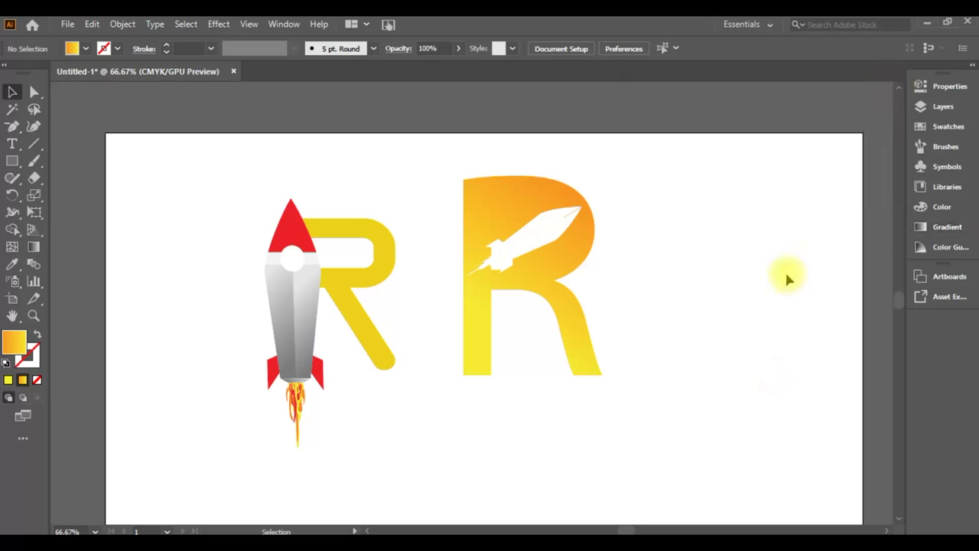
Check the yellow R's fill colour, keeping it yellow.
left_click(350, 291)
double_click(10, 342)
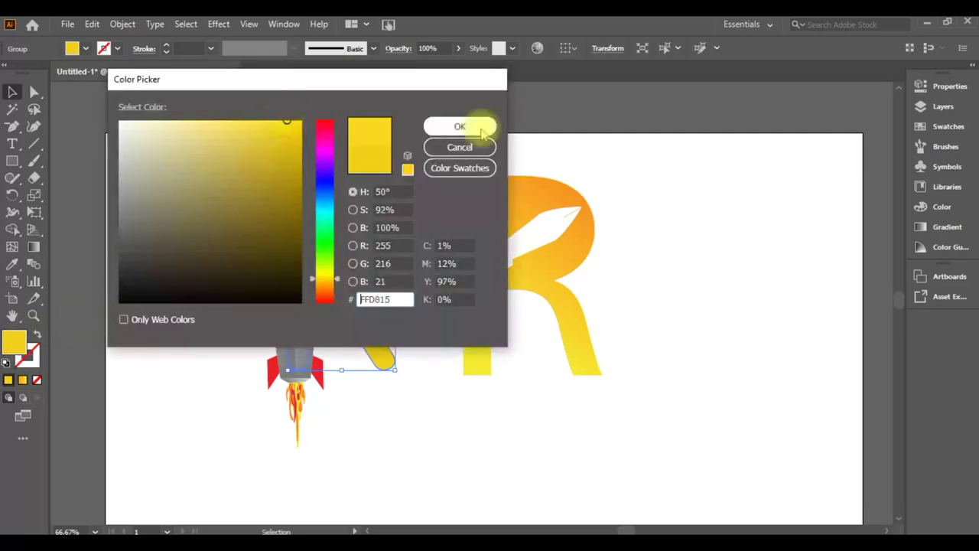
left_click(478, 126)
left_click(793, 296)
Move the rocket-and-yellow-R group and the orange R up-left, side by side.
left_click(489, 220)
left_click_drag(554, 255, 526, 234)
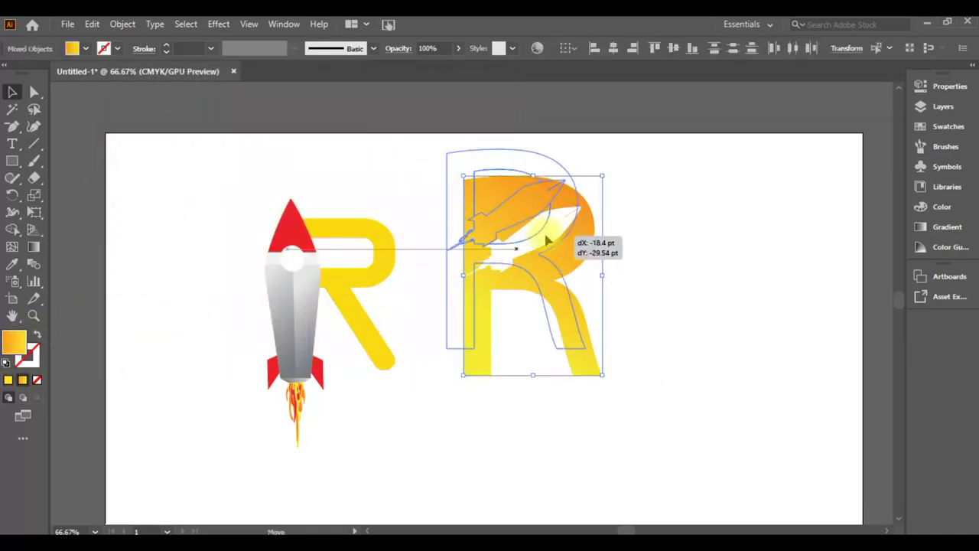
left_click(337, 294)
left_click_drag(337, 294, 206, 242)
left_click_drag(528, 245, 389, 242)
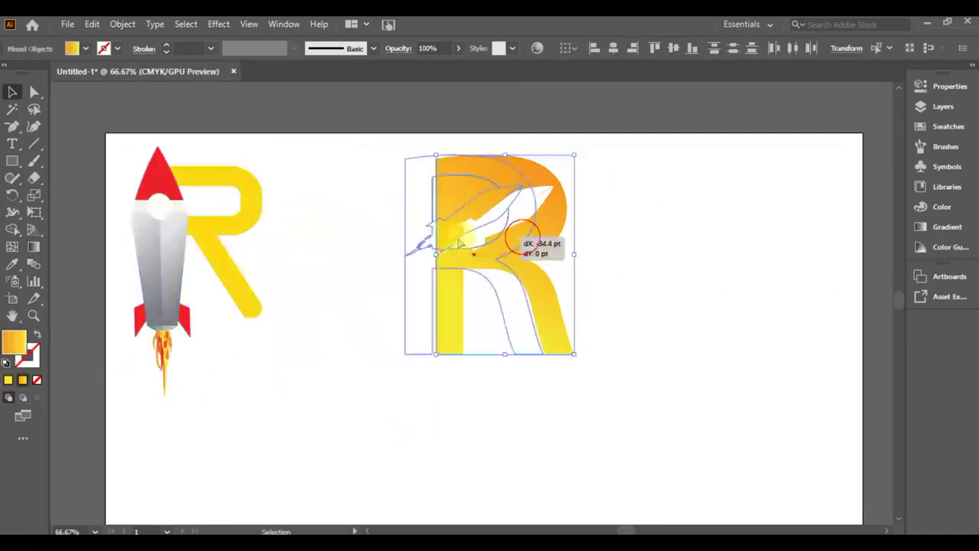
left_click(612, 234)
left_click(14, 145)
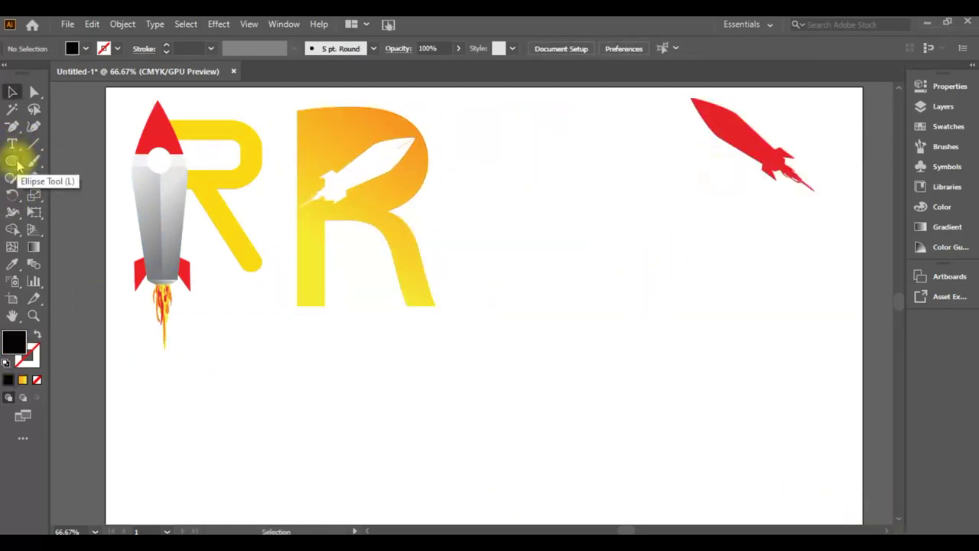
Draw a wavy Paintbrush trail and give it a 2 pt red stroke.
left_click_drag(740, 348, 804, 267)
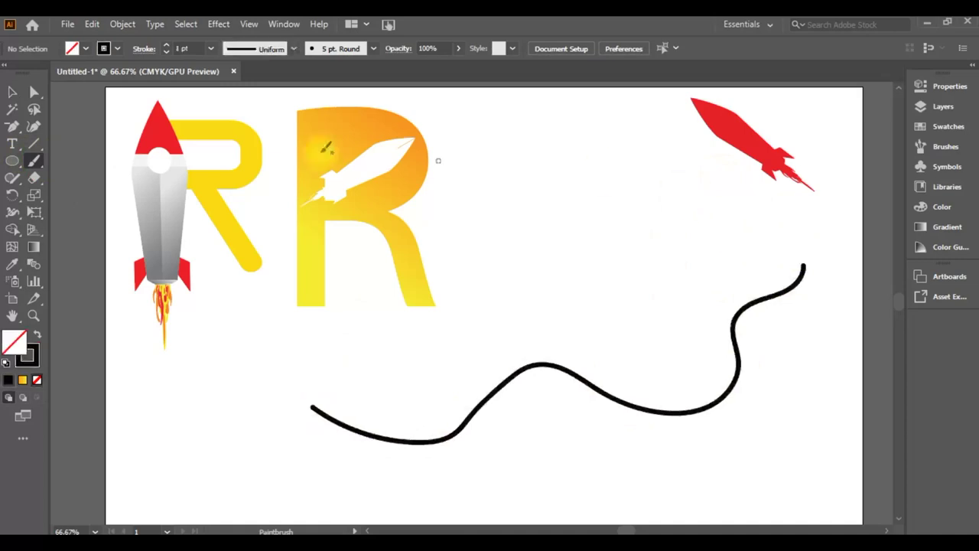
key("v")
left_click(492, 399)
left_click(166, 44)
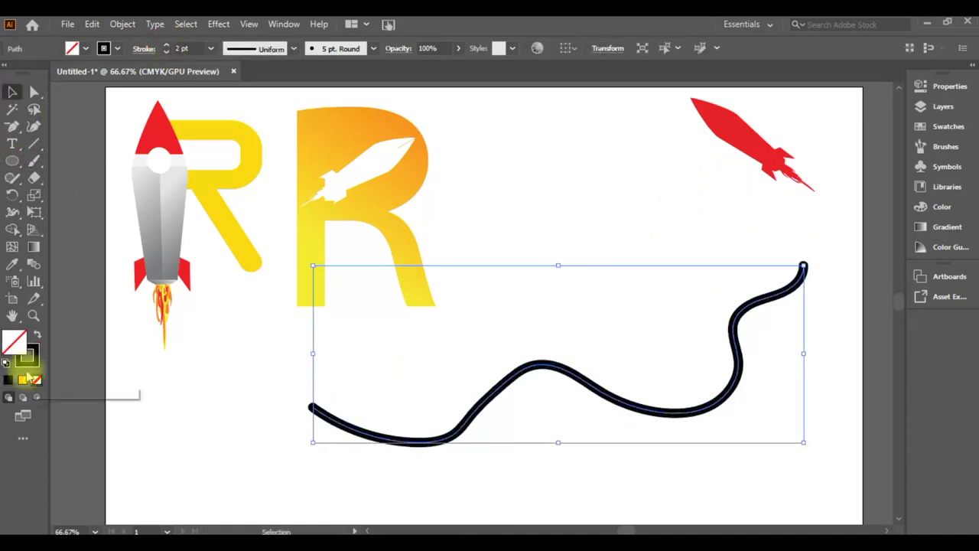
left_click(12, 263)
left_click(730, 132)
key("ctrl+z")
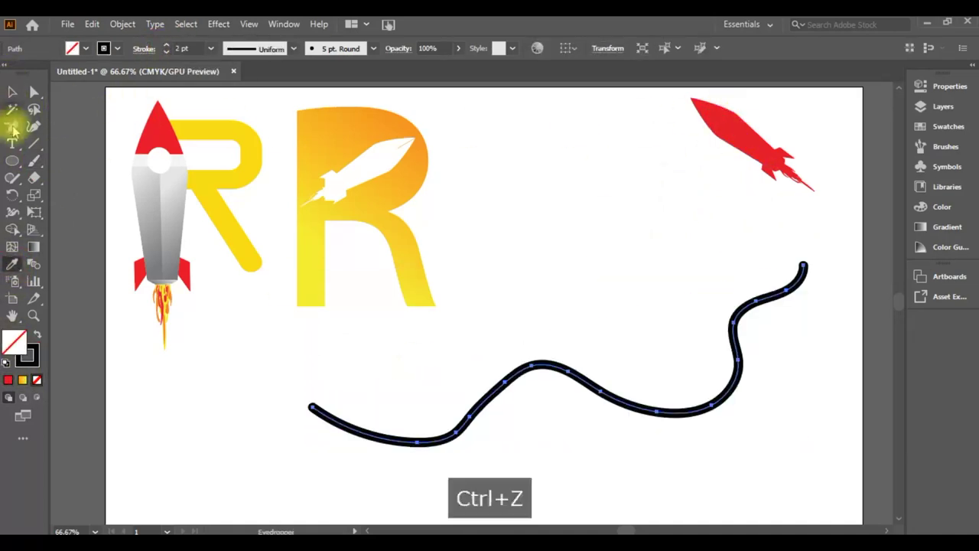
left_click(148, 350)
Adjust the trail's fill and move the trail down and to the left.
left_click(158, 199)
left_click(85, 48)
key("ctrl+z")
key("v")
left_click_drag(601, 375, 474, 406)
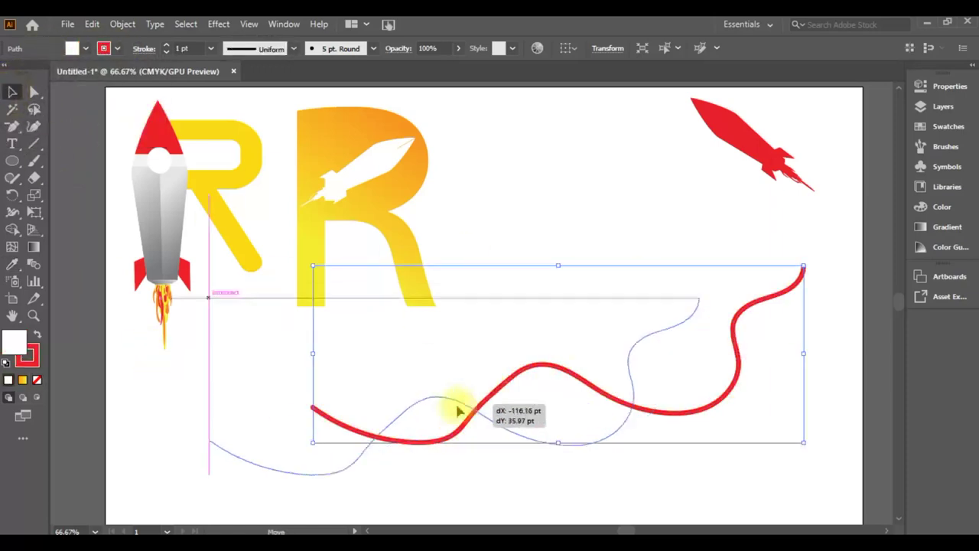
left_click(612, 287)
Rotate the red rocket upright and place it on the trail's upper end.
left_click(788, 168)
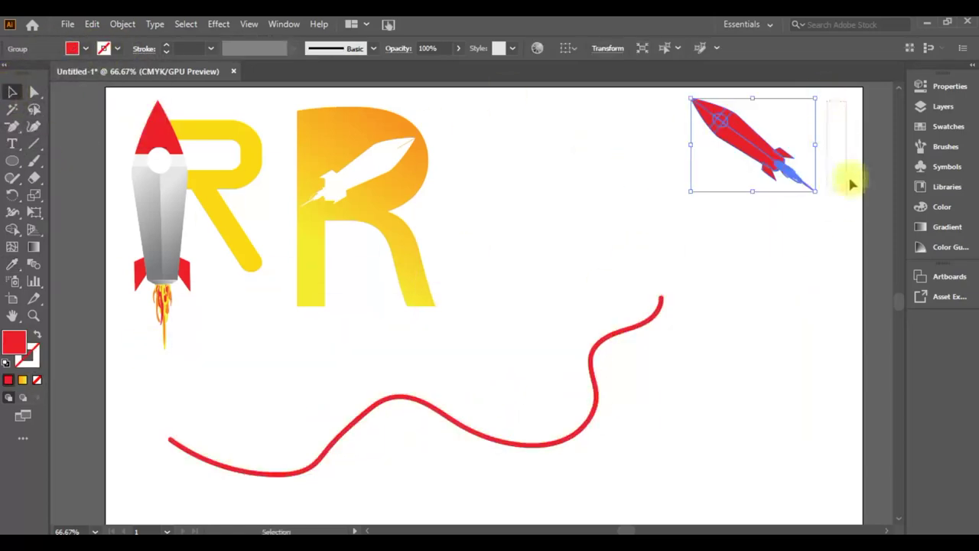
left_click_drag(826, 120, 798, 236)
left_click_drag(748, 186, 731, 237)
left_click_drag(782, 183, 711, 164)
left_click_drag(713, 224, 645, 210)
left_click(741, 241)
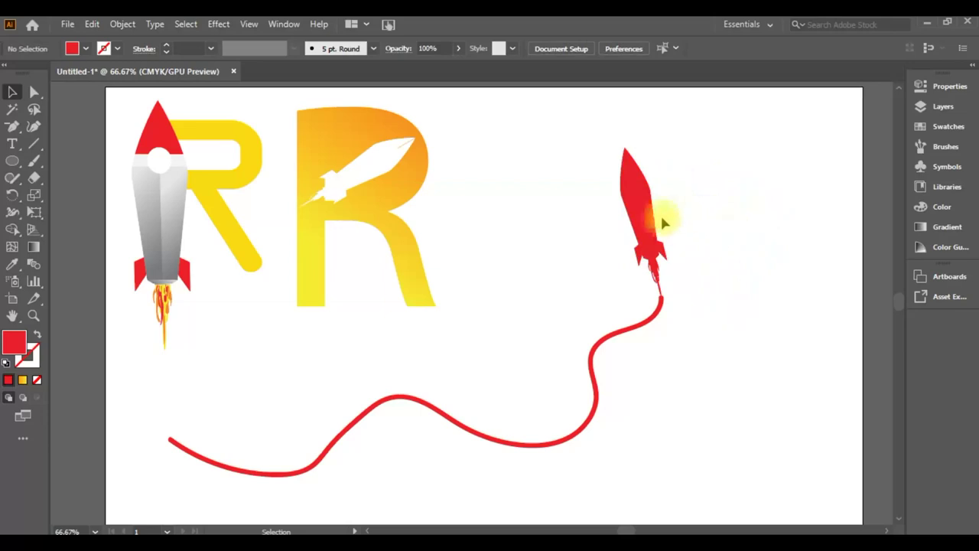
left_click(657, 313)
left_click(293, 48)
Give the red trail Width Profile 1 and the Charcoal - Feather brush.
left_click(253, 88)
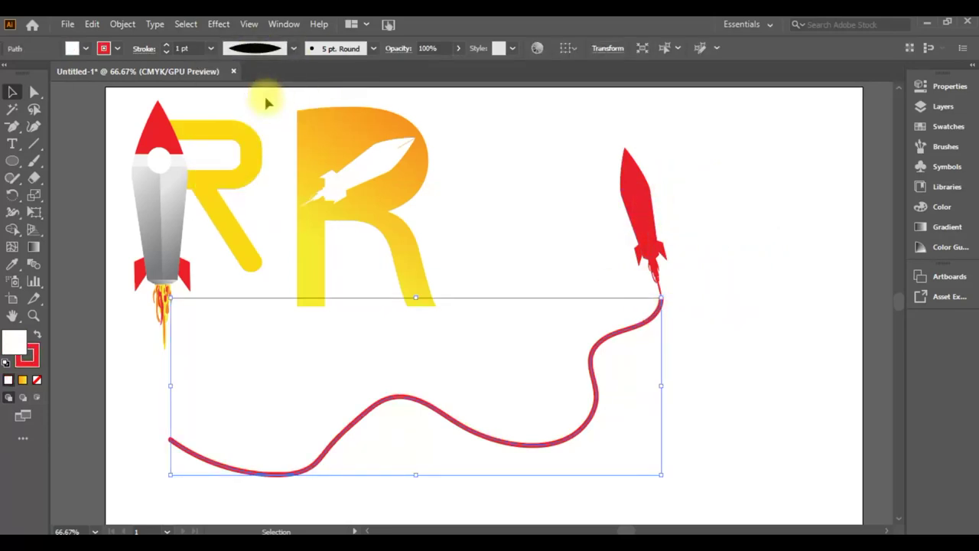
left_click(341, 48)
left_click(329, 149)
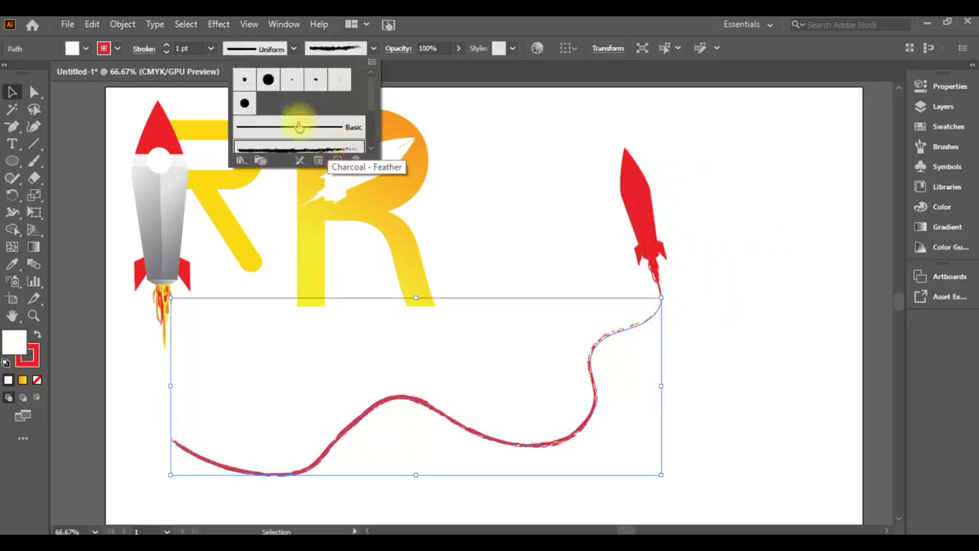
left_click(727, 314)
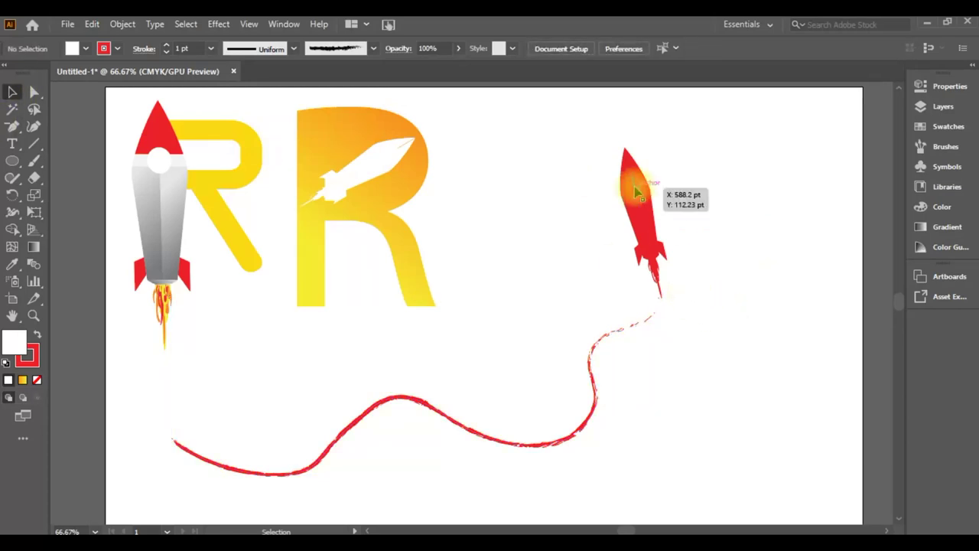
Fill the red rocket's round window with white using Direct Selection.
left_click(635, 191)
left_click(34, 92)
left_click(630, 185)
key("ctrl+equal")
key("ctrl+equal")
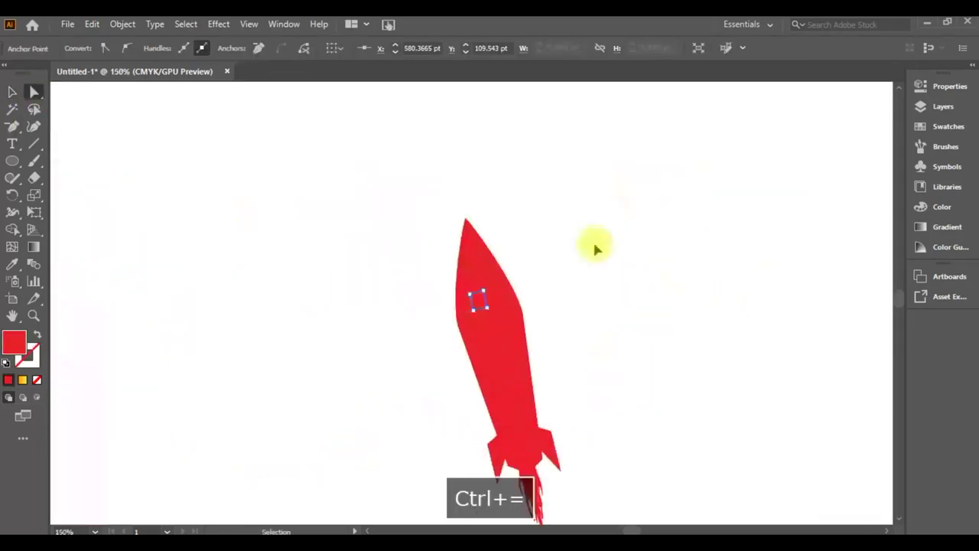
key("ctrl+equal")
key("ctrl+equal")
left_click(505, 264)
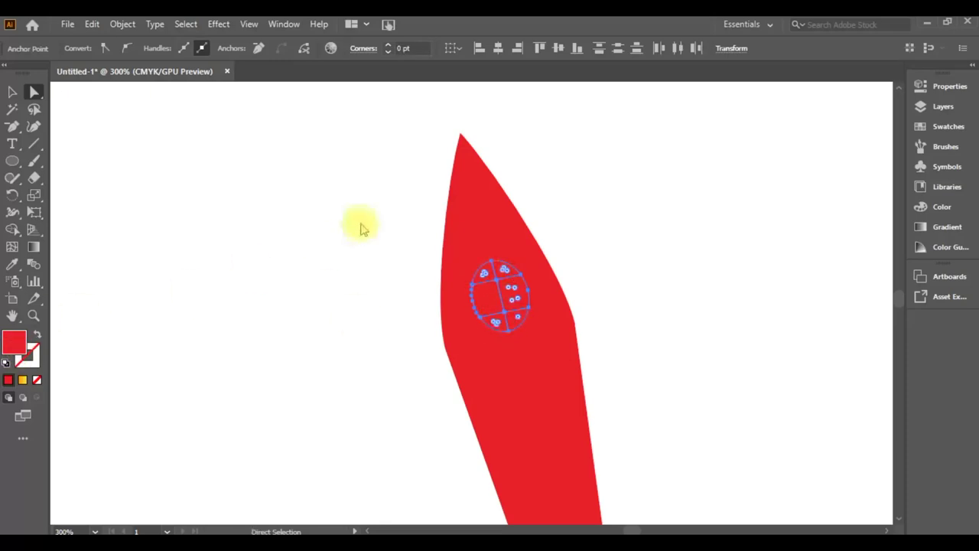
double_click(14, 342)
left_click(120, 115)
left_click(446, 125)
left_click(12, 92)
left_click(253, 178)
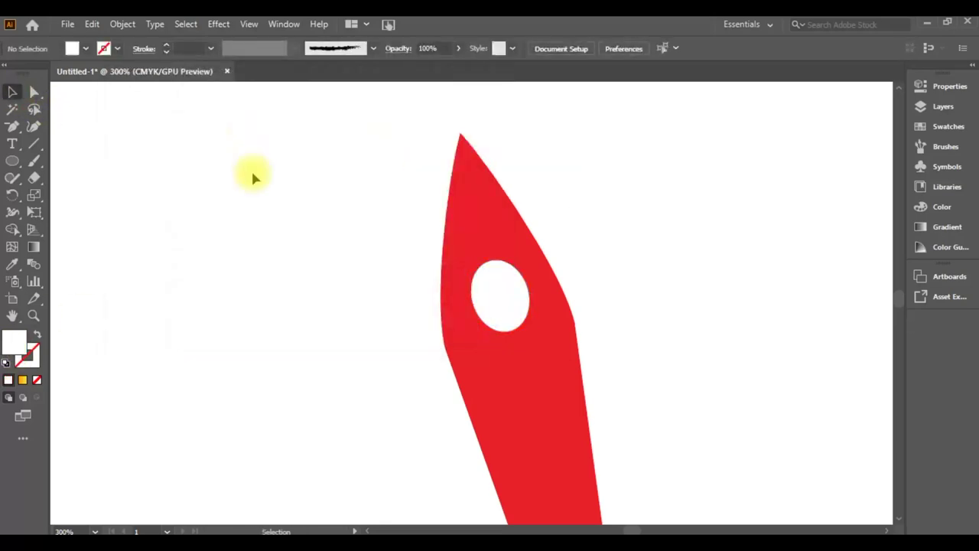
Zoom out and centre the whole artboard to view the finished artwork.
key("ctrl+minus")
key("ctrl+minus")
key("ctrl+minus")
scroll(513, 350, "down", 2)
scroll(513, 349, "down", 3)
left_click_drag(321, 350, 546, 462)
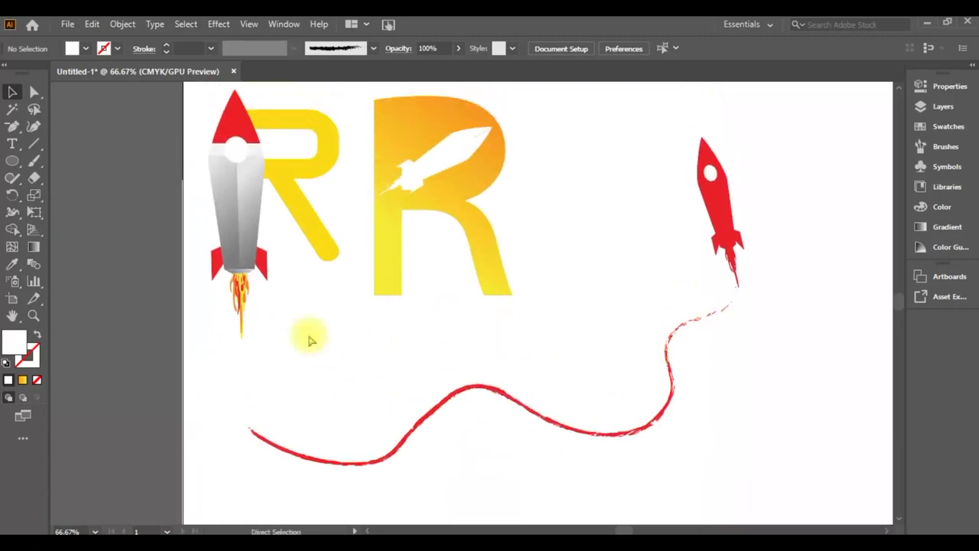
key("ctrl+minus")
left_click_drag(673, 291, 638, 303)
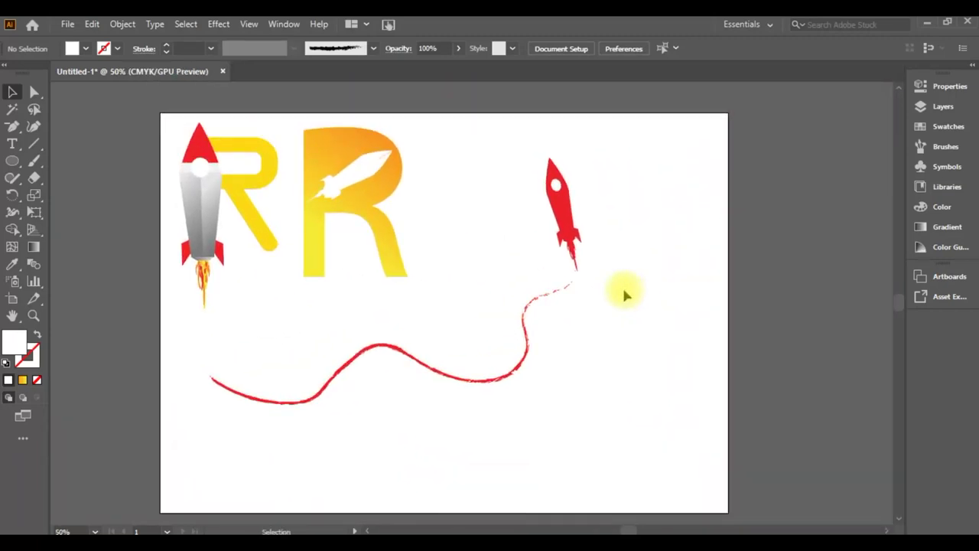